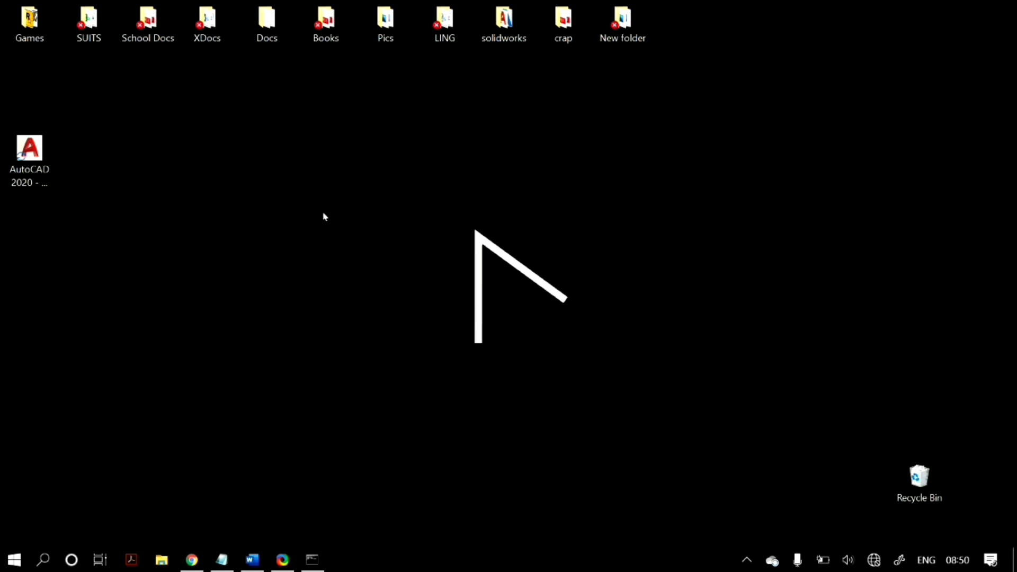
pyautogui.moveTo(355, 173); pyautogui.dragTo(685, 442)
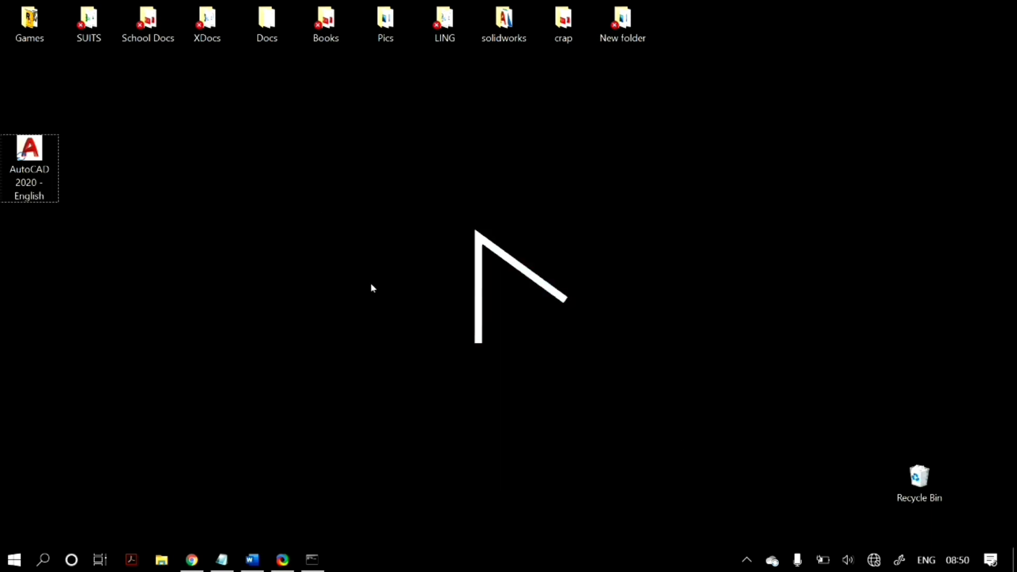
# Open the permissions of the desktop shortcut AutoCAD 2020 - English for editing from its security properties
pyautogui.rightClick(26, 162)
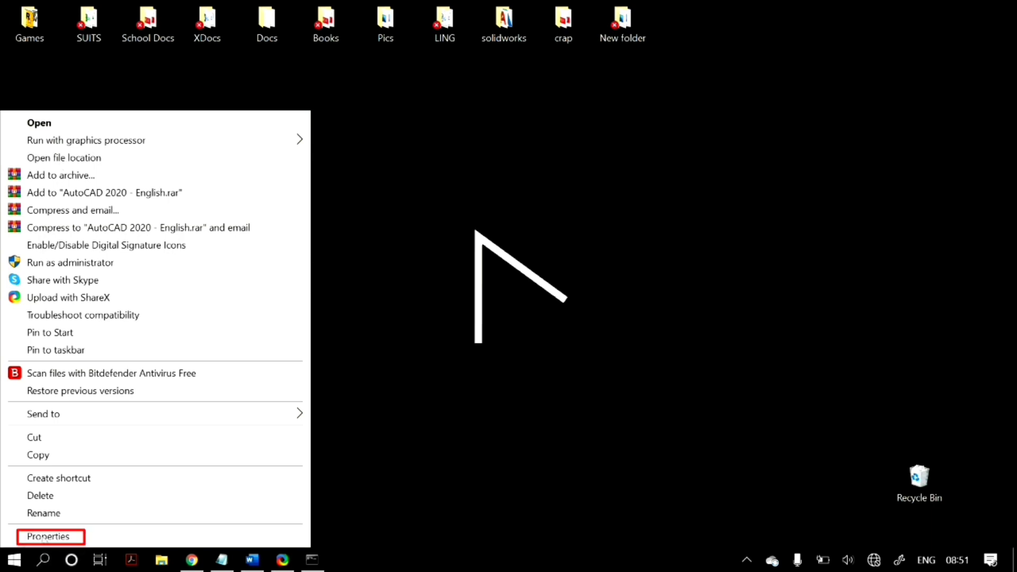
pyautogui.click(44, 537)
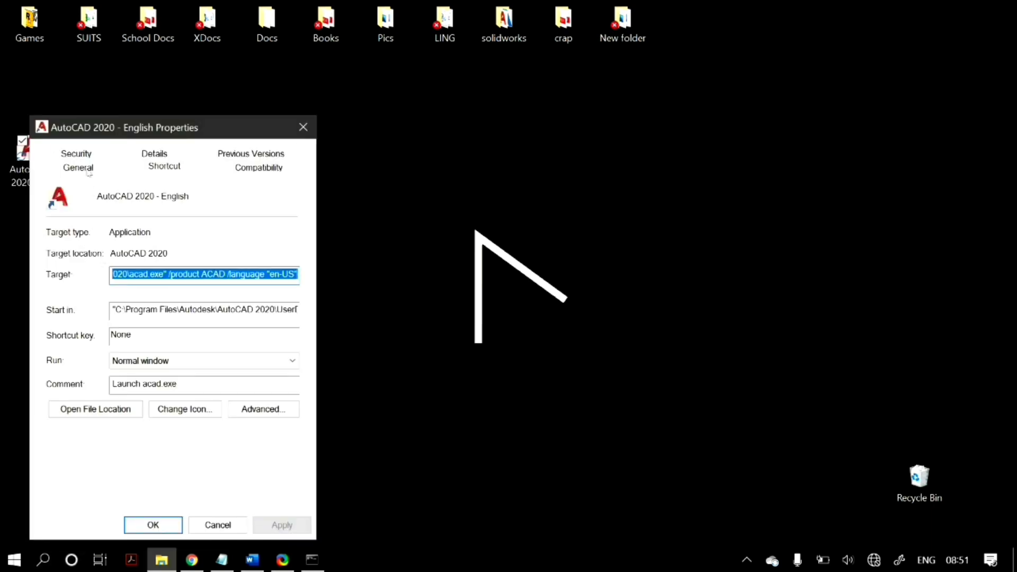
pyautogui.click(81, 154)
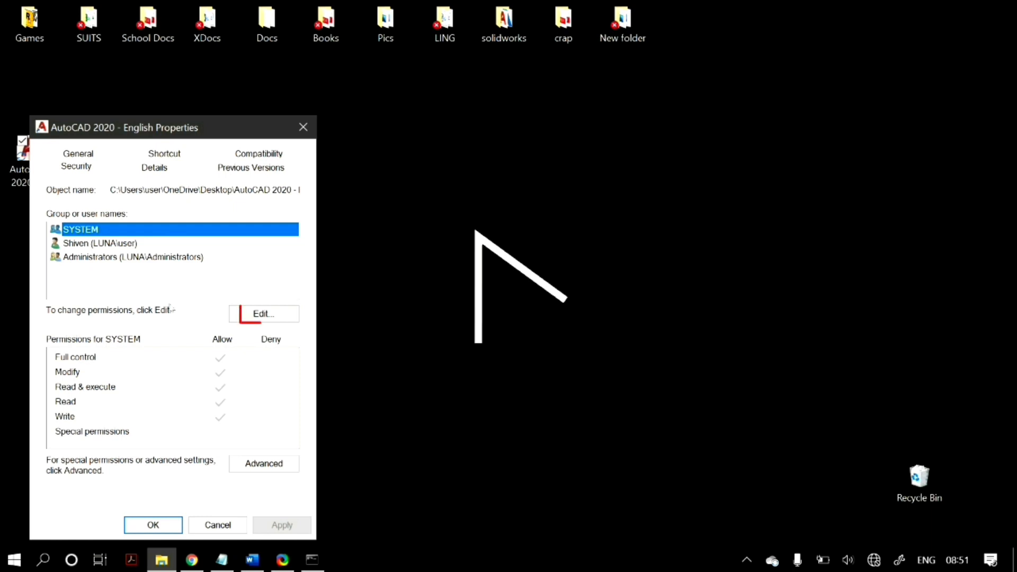
pyautogui.click(246, 313)
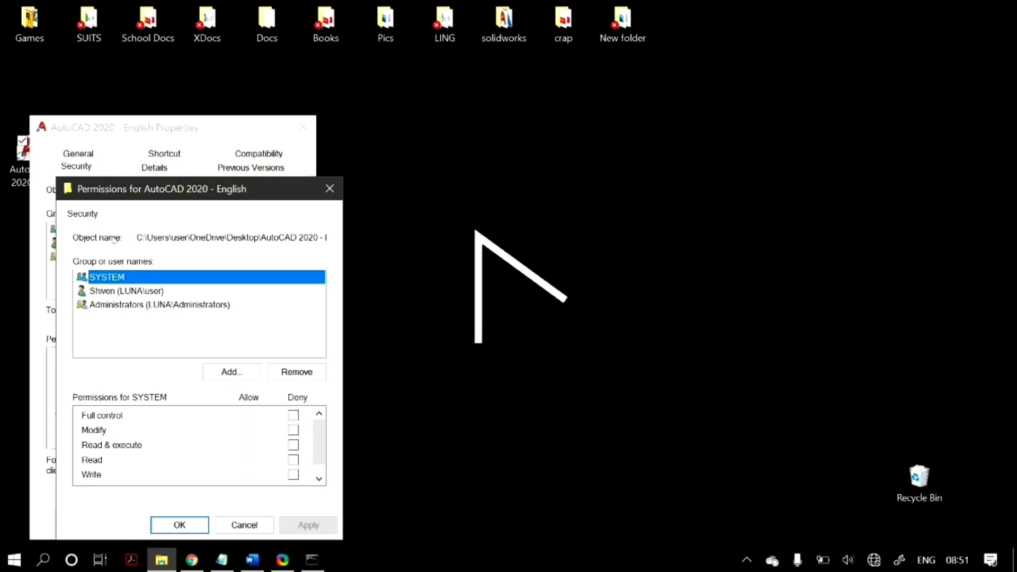
# Review the permissions of SYSTEM, the user account and the Administrators group for the AutoCAD shortcut
pyautogui.click(145, 291)
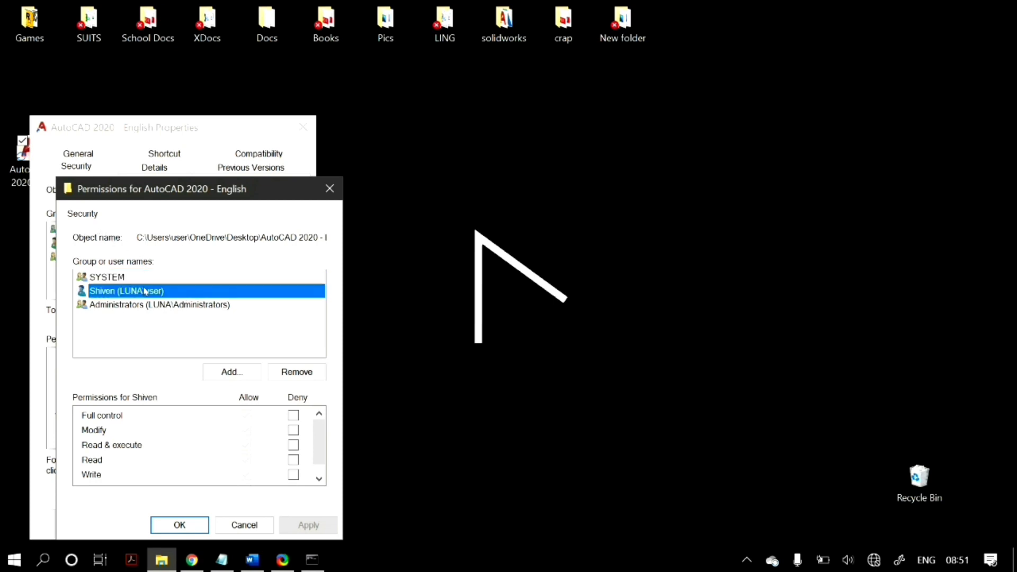
pyautogui.click(145, 306)
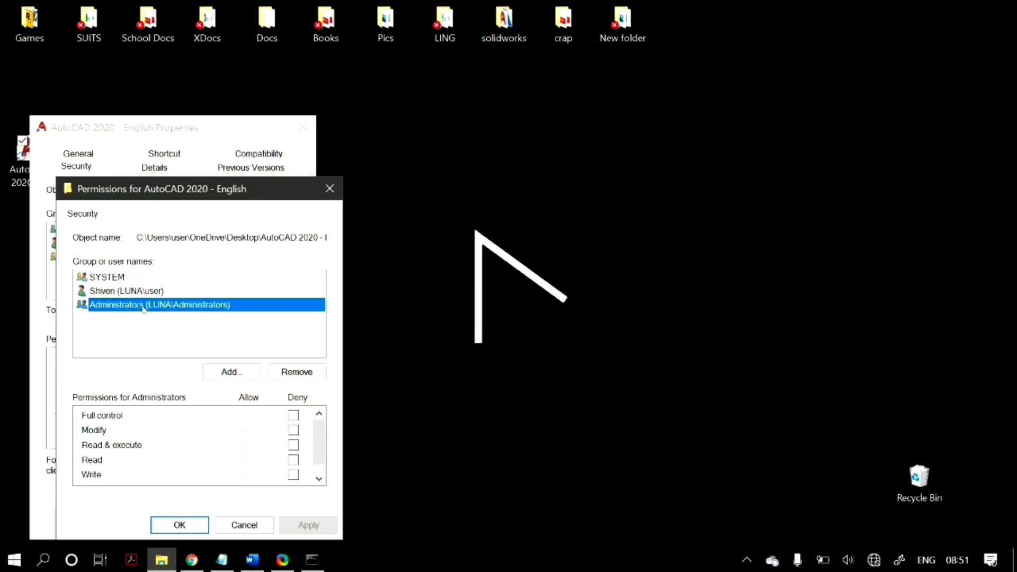
pyautogui.click(131, 279)
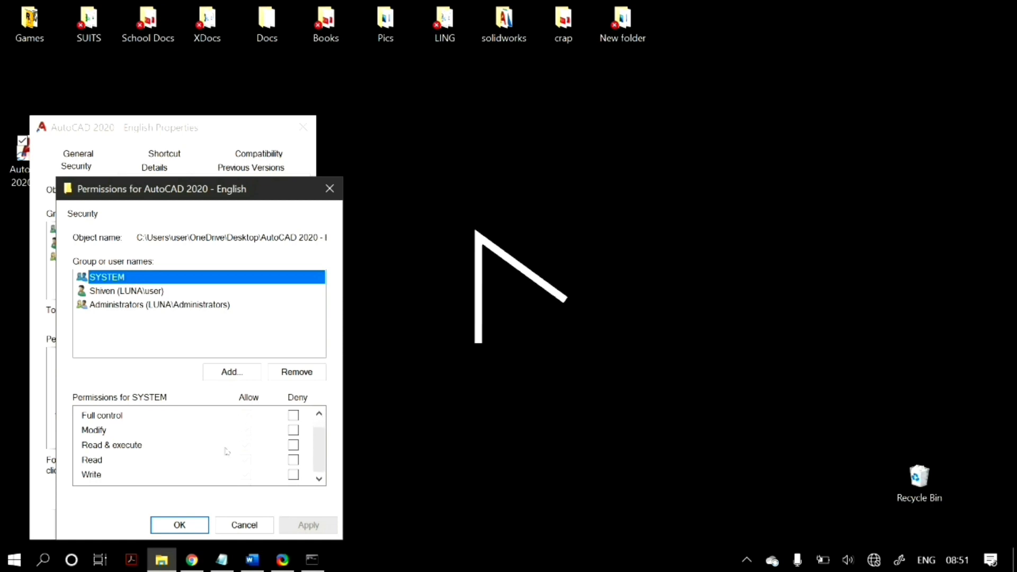
pyautogui.click(178, 292)
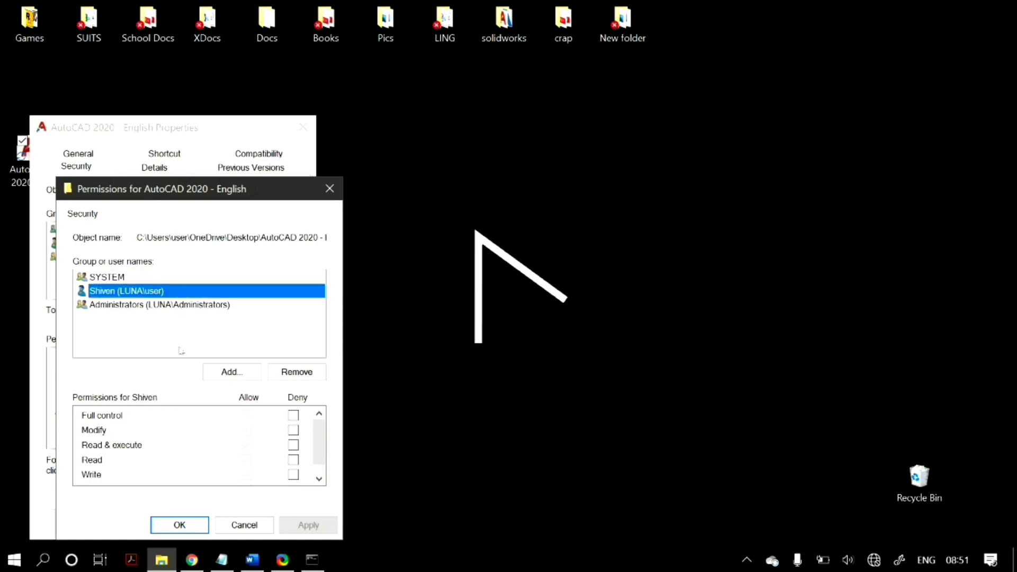
pyautogui.click(150, 306)
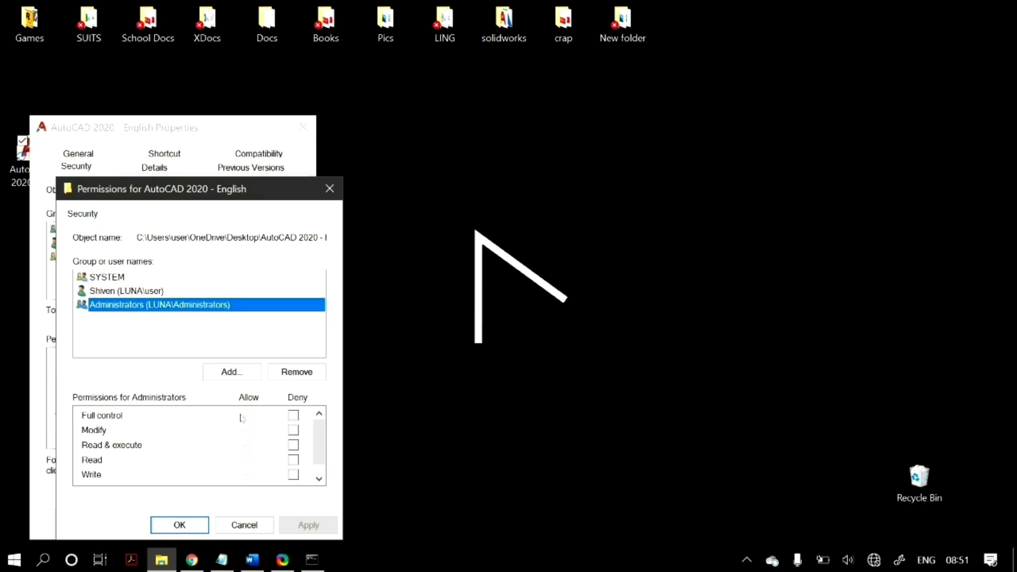
# Clear the Deny entries for Full control, Modify, Read & execute, Read and Write for the Administrators group
pyautogui.click(293, 415)
pyautogui.click(293, 416)
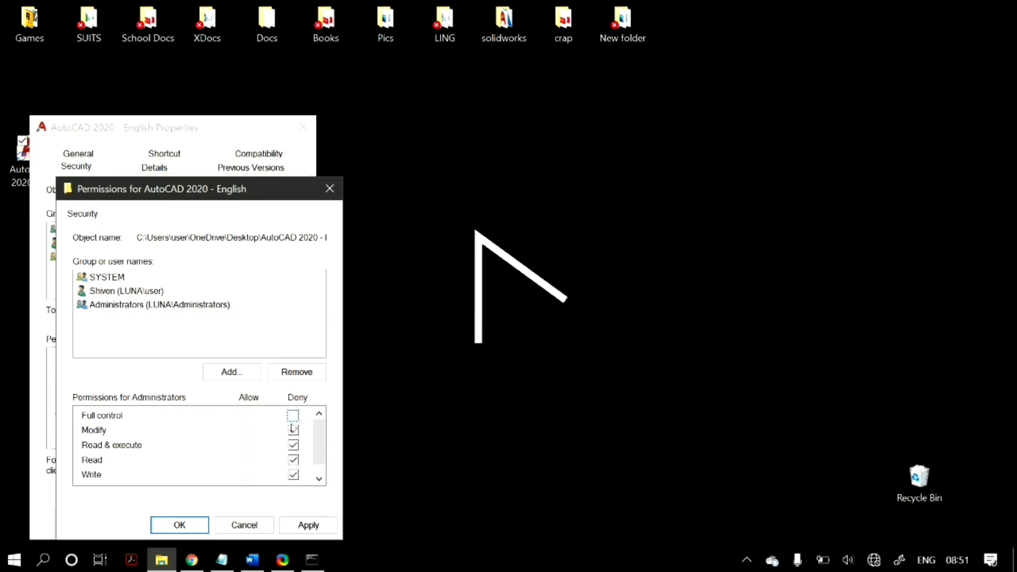
pyautogui.click(293, 430)
pyautogui.click(293, 445)
pyautogui.click(293, 459)
pyautogui.click(293, 475)
pyautogui.click(319, 479)
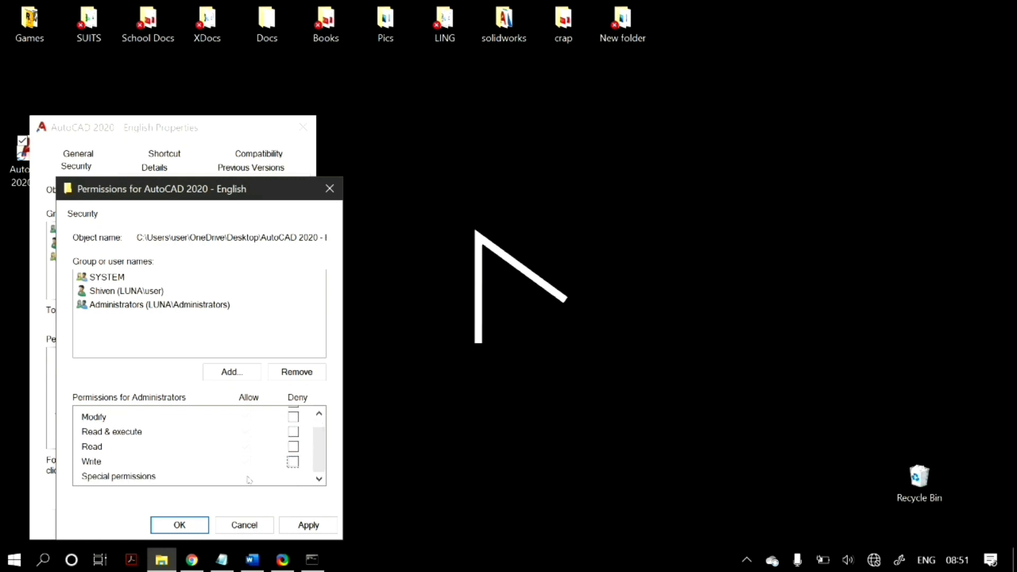
# Apply the permission settings and close the shortcut's permissions and properties dialogs
pyautogui.click(232, 372)
pyautogui.click(411, 211)
pyautogui.click(308, 525)
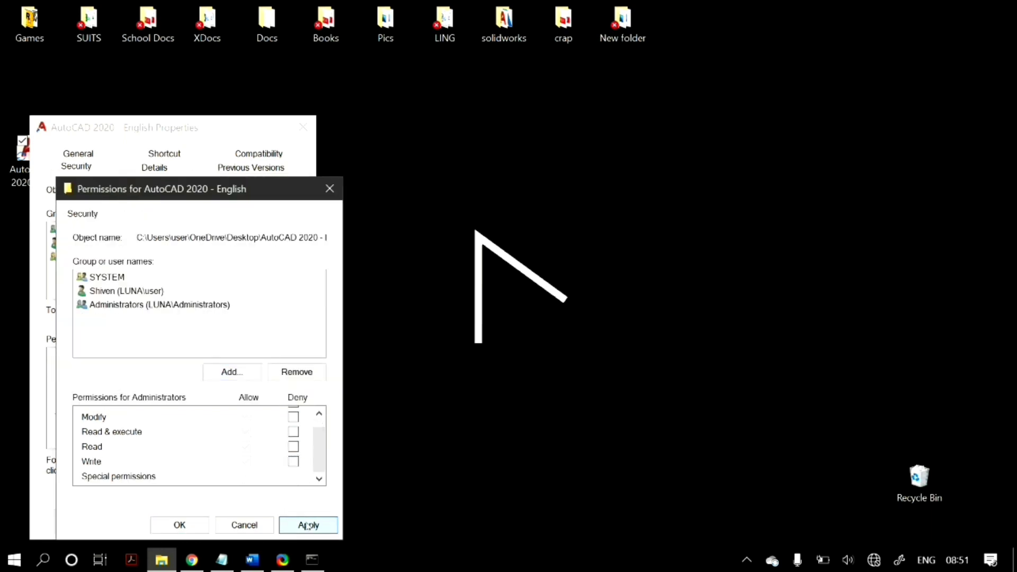
pyautogui.click(171, 527)
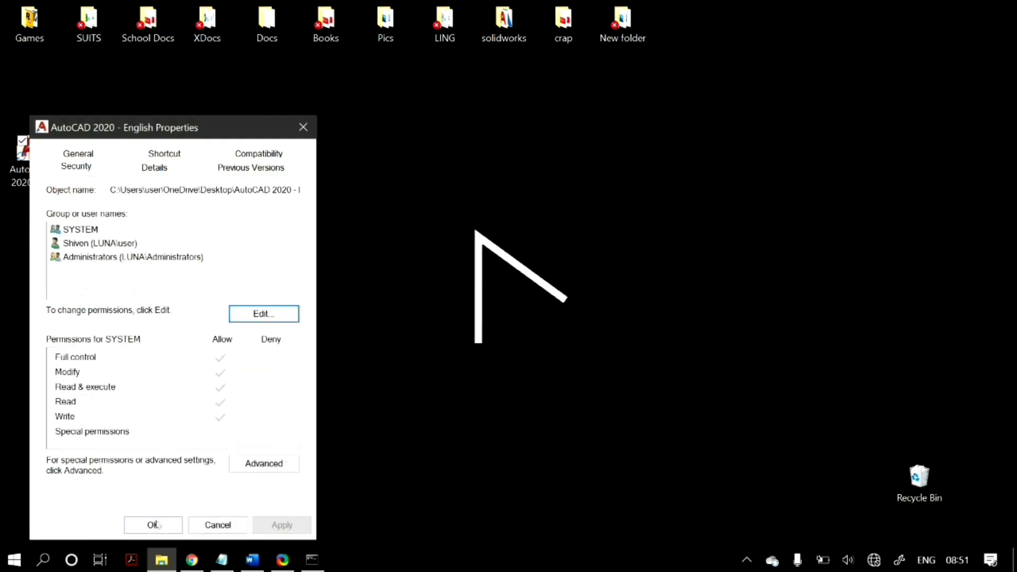
pyautogui.click(155, 530)
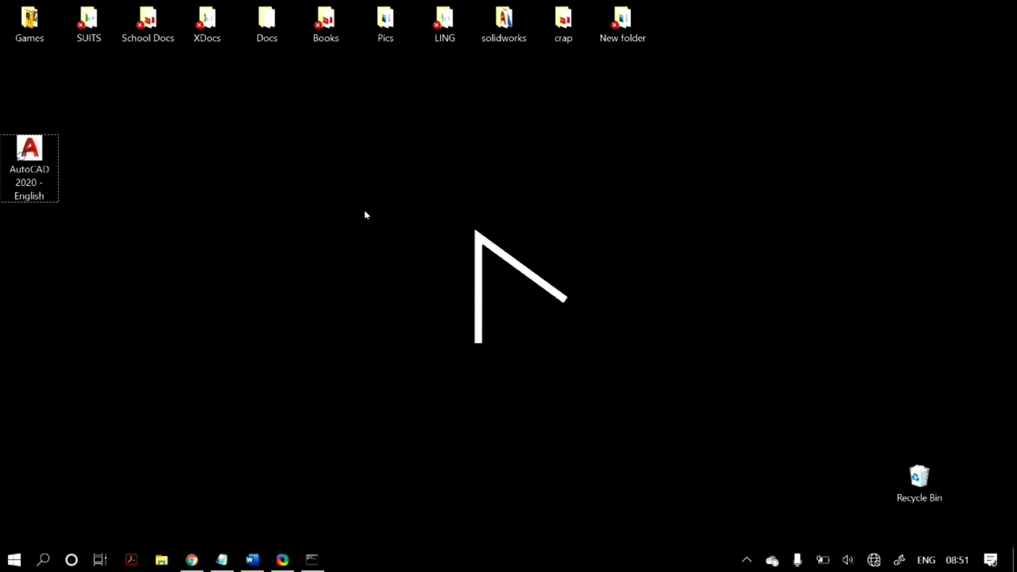
# Copy the AutoCAD 2020 - English shortcut from the desktop to New Volume (D:) in File Explorer
pyautogui.click(25, 165)
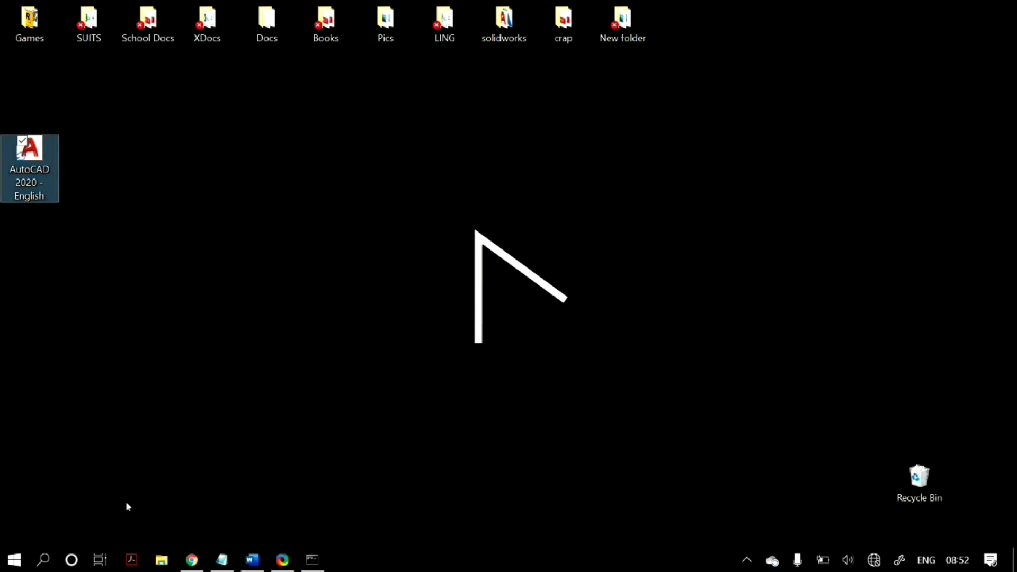
pyautogui.click(163, 562)
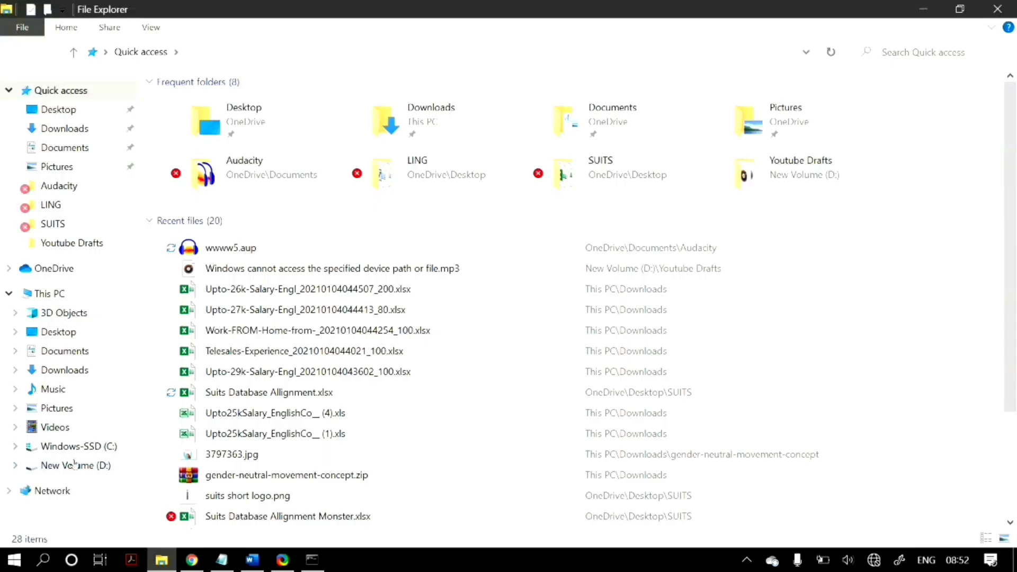
pyautogui.click(74, 465)
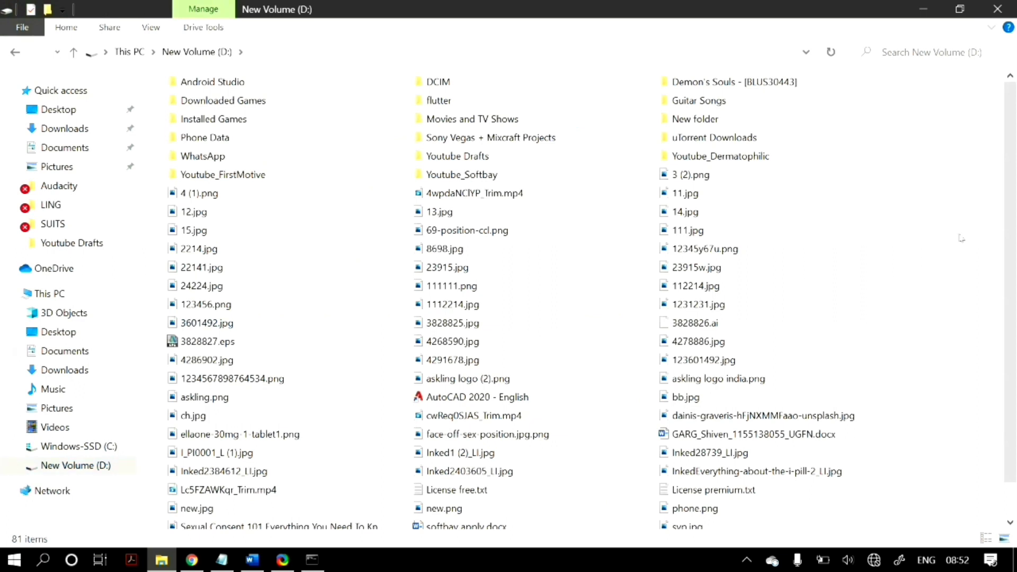
pyautogui.hotkey('ctrl', 'v')
pyautogui.press('Return')
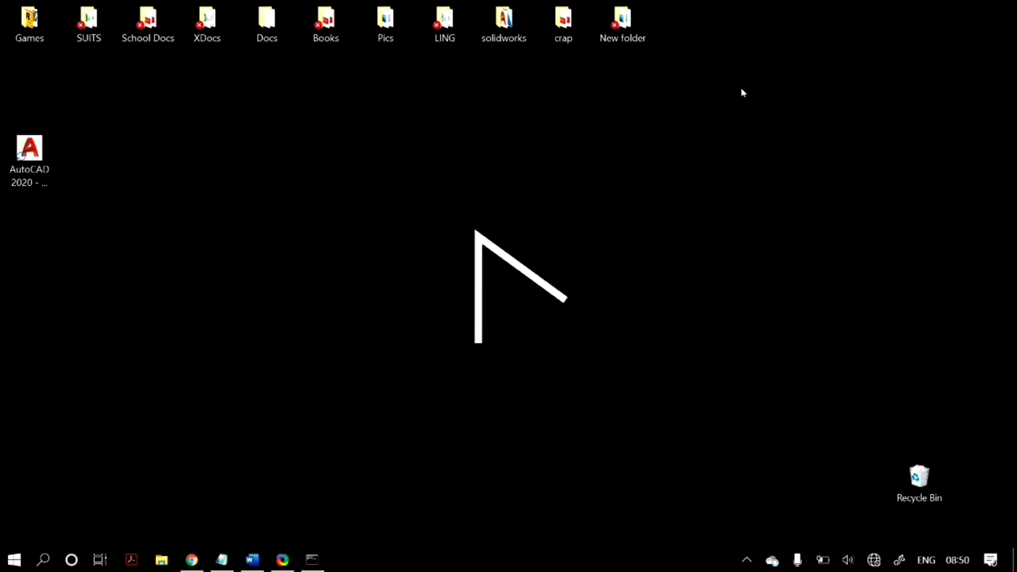
# Copy the location path from the general properties of the desktop shortcut AutoCAD 2020 - English and close its properties
pyautogui.rightClick(29, 156)
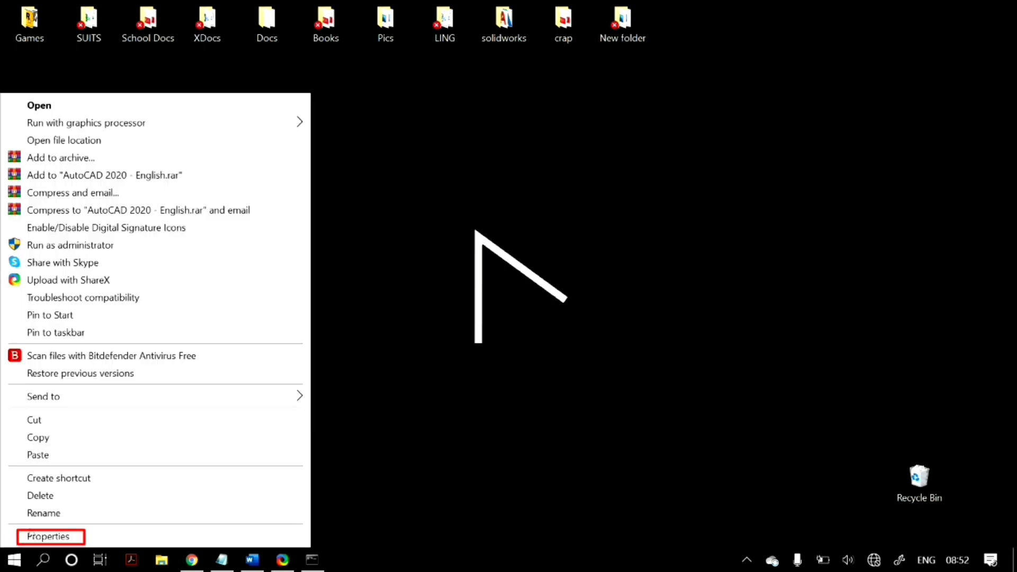
pyautogui.click(30, 536)
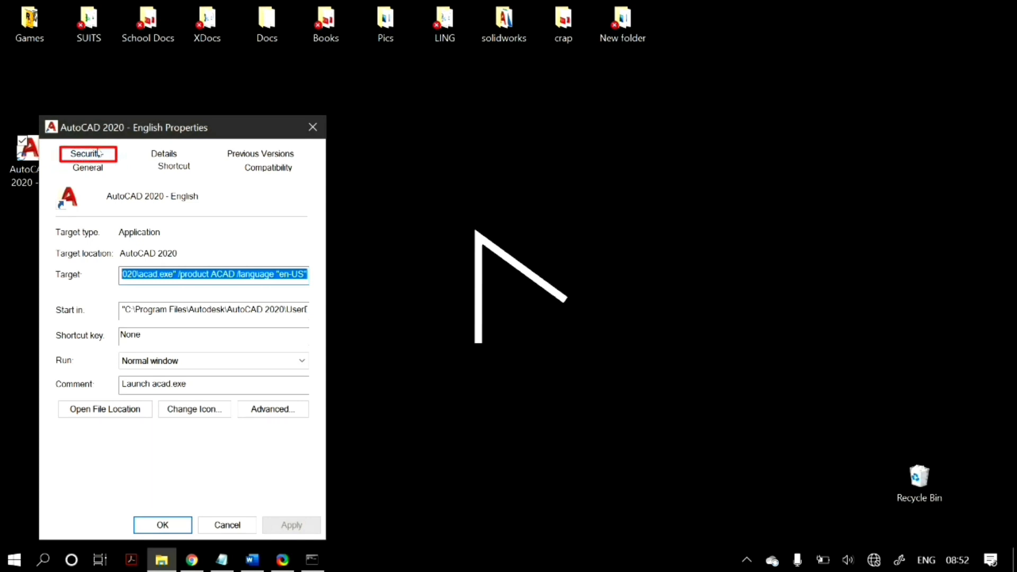
pyautogui.click(99, 153)
pyautogui.click(99, 153)
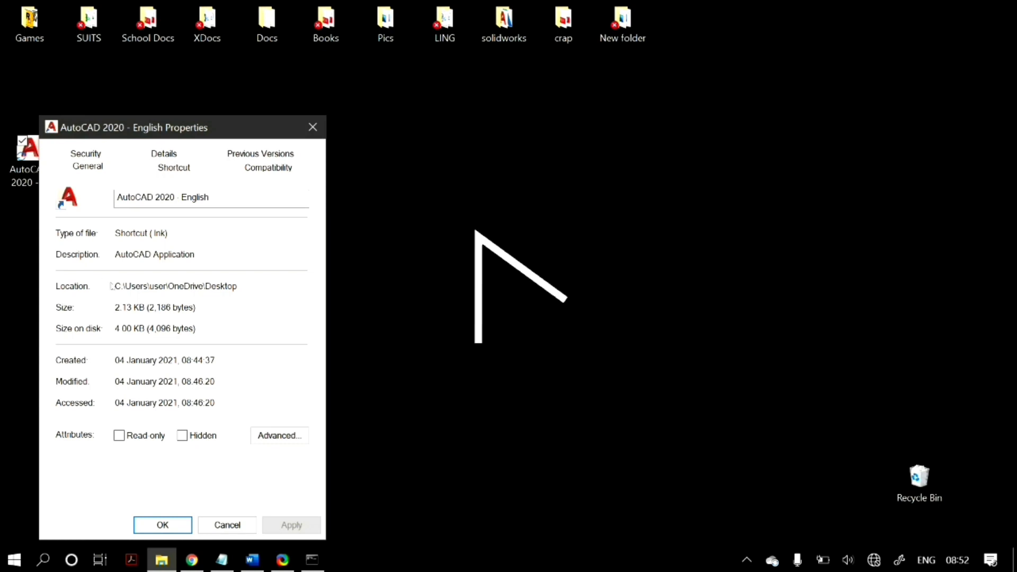
pyautogui.moveTo(115, 286); pyautogui.dragTo(247, 287)
pyautogui.hotkey('ctrl', 'c')
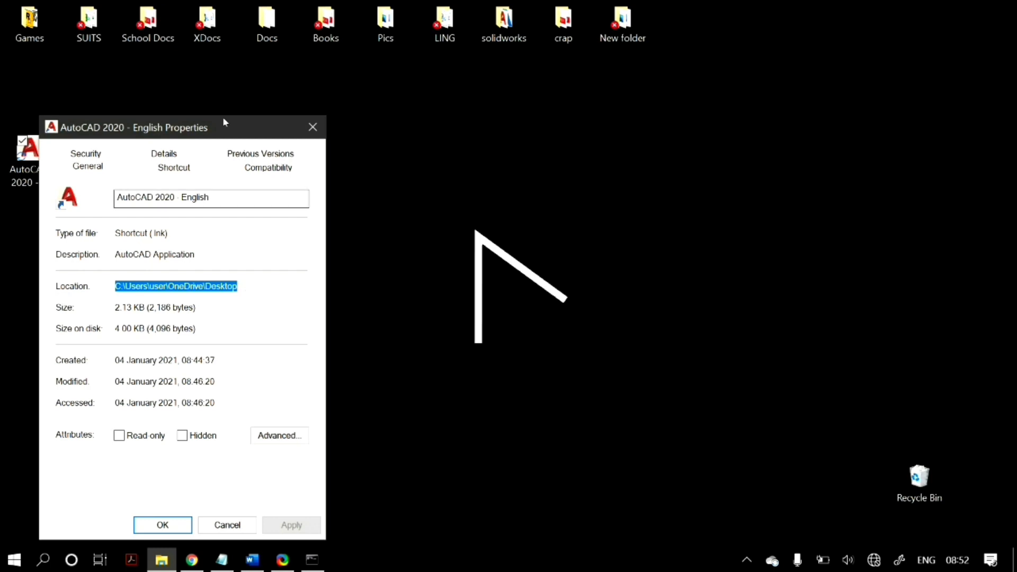
pyautogui.click(313, 127)
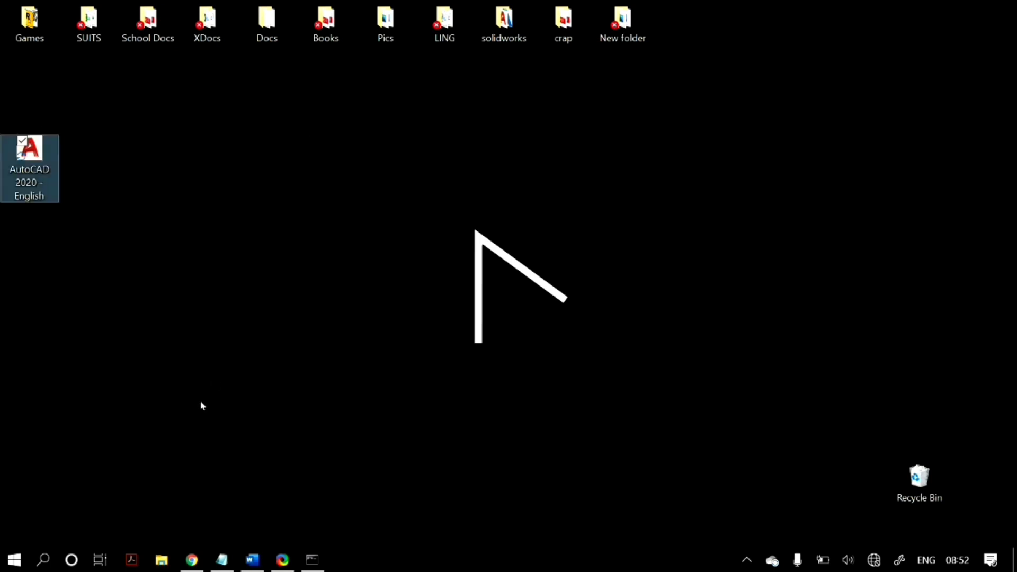
# Go to C:\Users\user\OneDrive\Desktop in File Explorer and check that folder for the AutoCAD 2020 - English shortcut
pyautogui.click(162, 560)
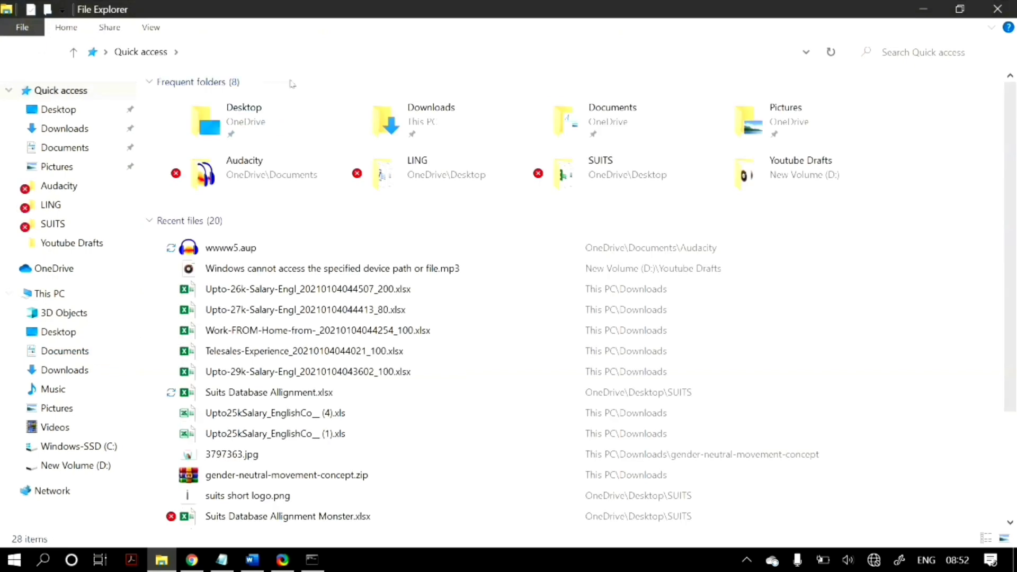
pyautogui.click(268, 52)
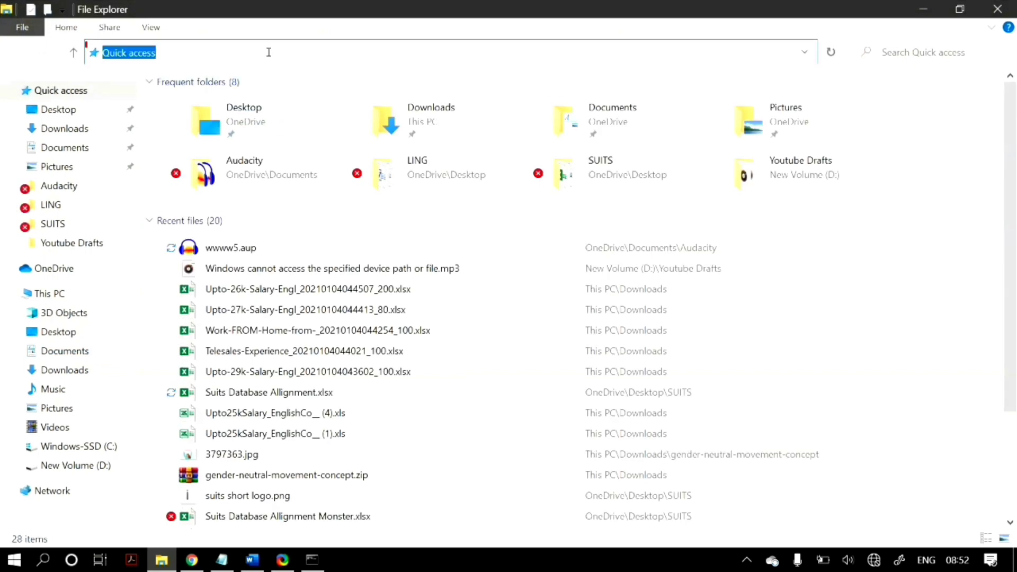
pyautogui.hotkey('ctrl', 'v')
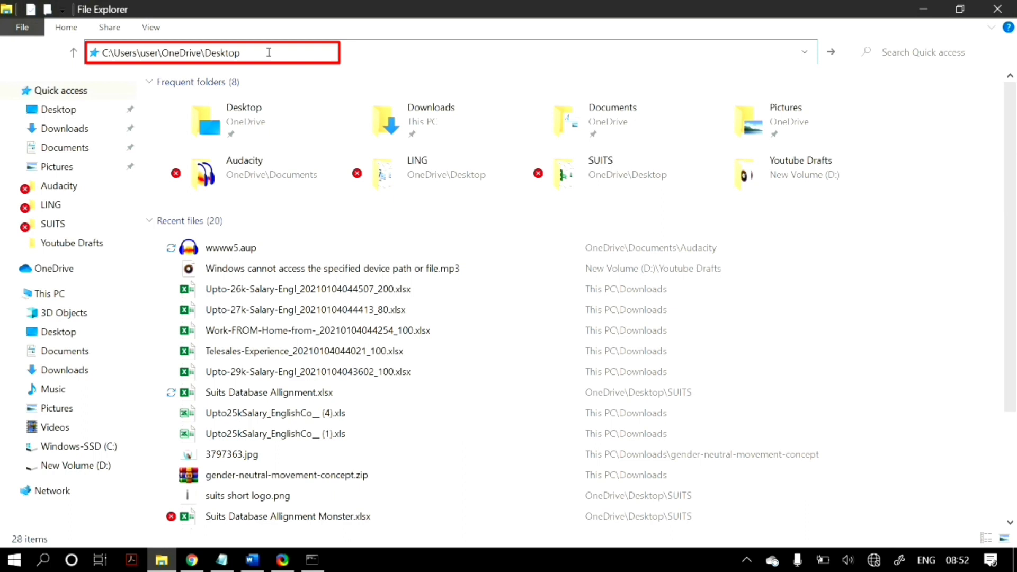
pyautogui.press('Return')
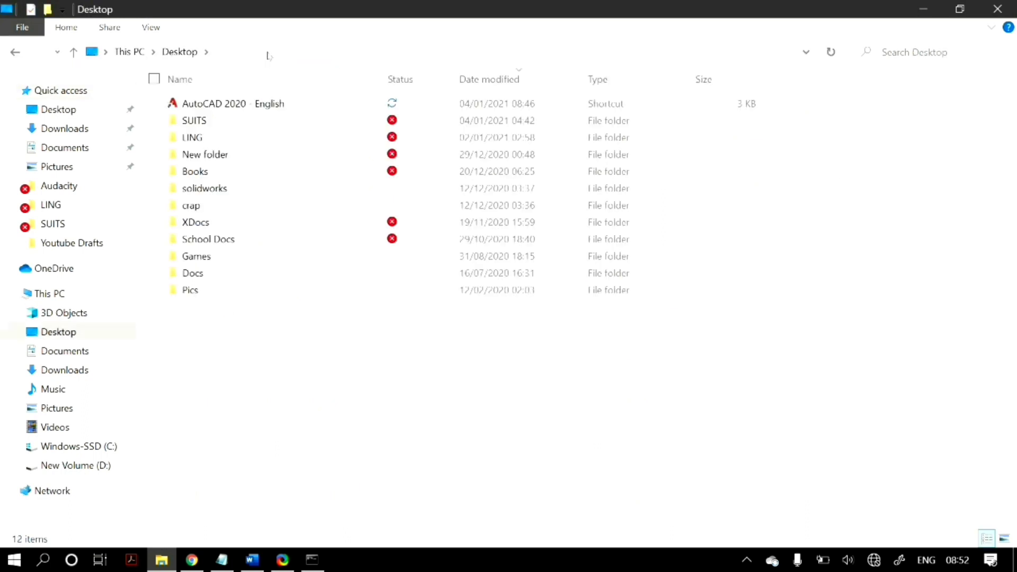
pyautogui.click(234, 105)
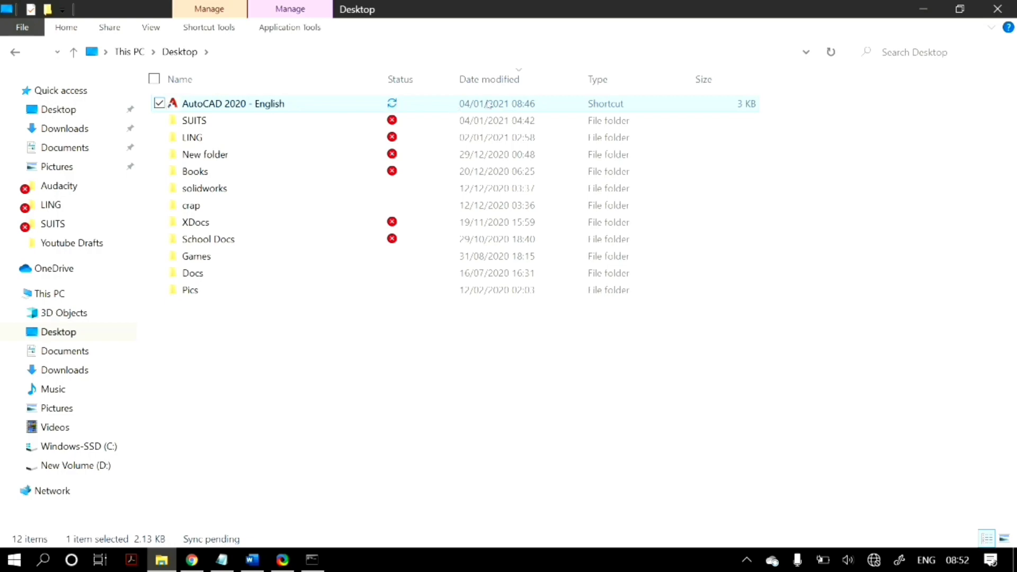
pyautogui.click(997, 9)
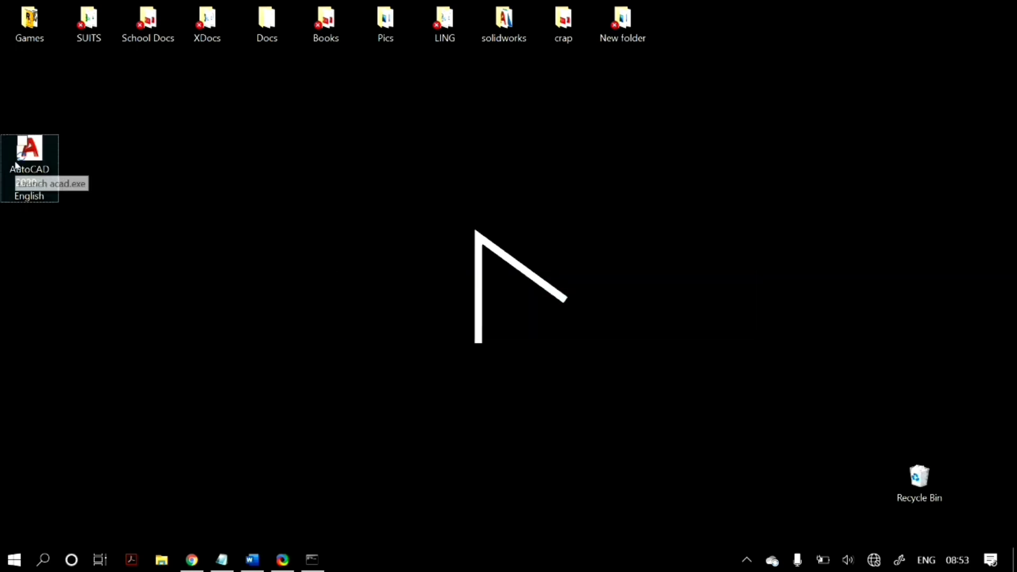
# Inspect the advanced attributes of the AutoCAD 2020 - English shortcut from its general properties without changing them
pyautogui.doubleClick(16, 161)
pyautogui.rightClick(16, 161)
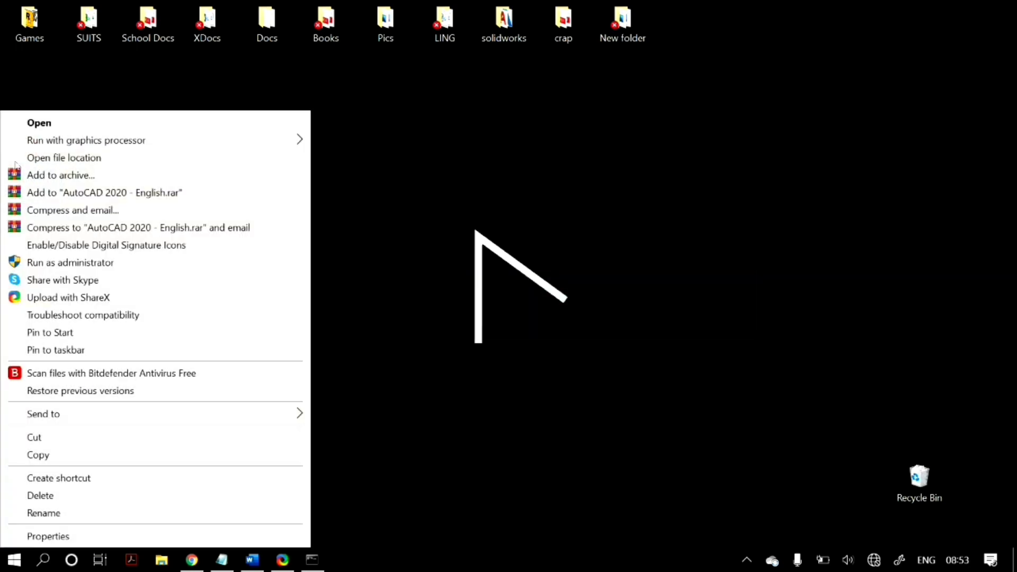
pyautogui.click(73, 537)
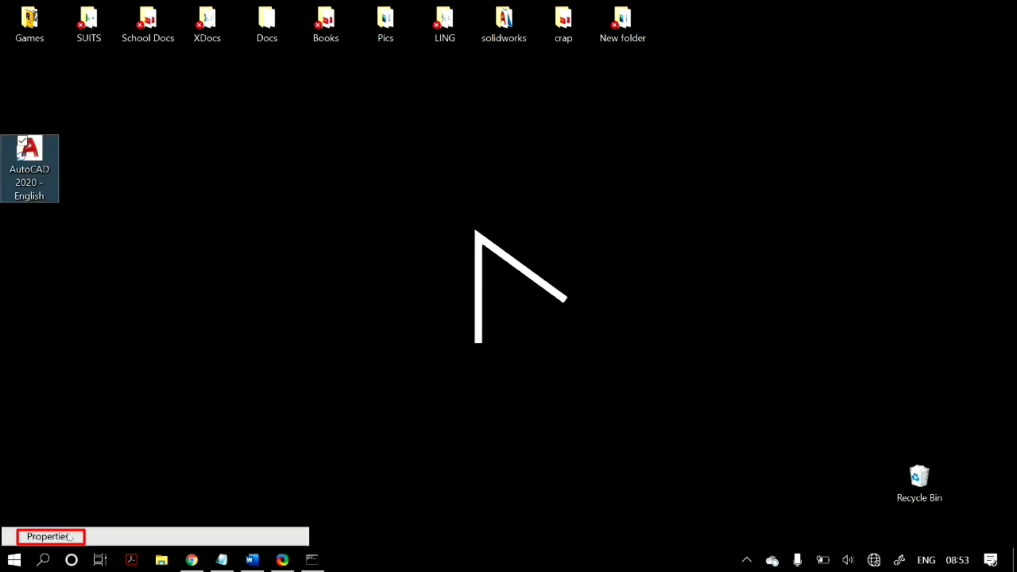
pyautogui.click(74, 168)
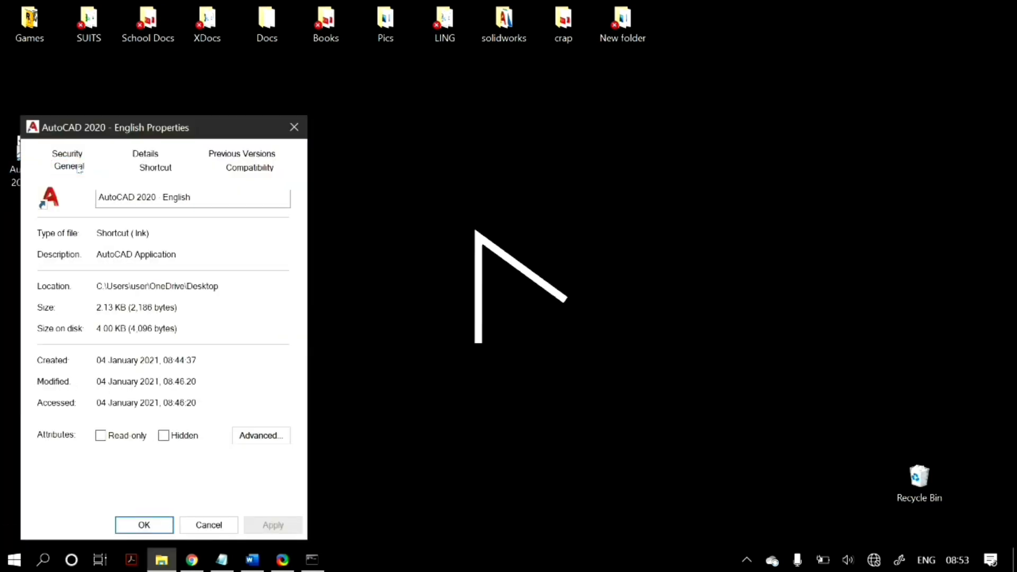
pyautogui.click(260, 436)
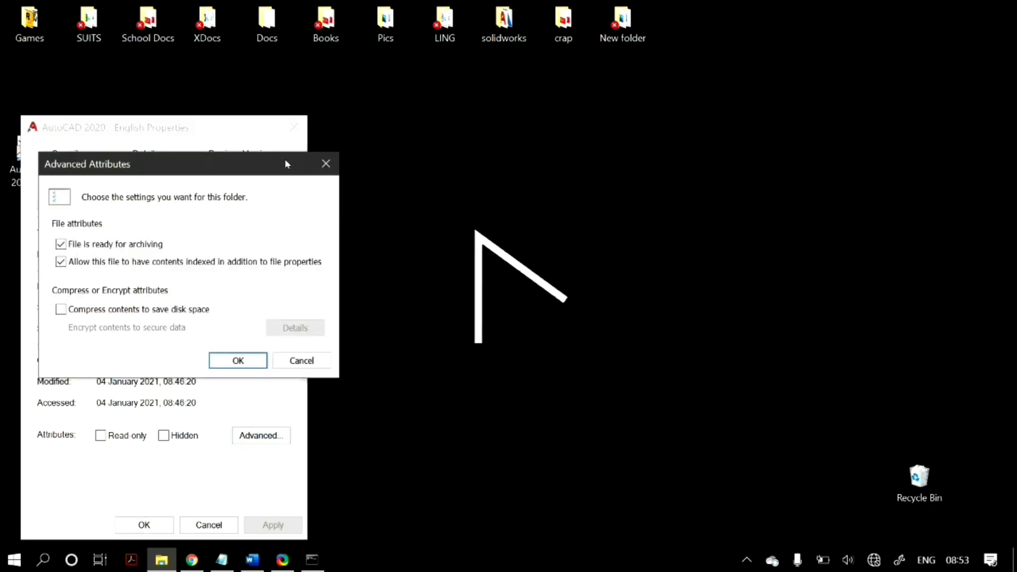
pyautogui.click(325, 164)
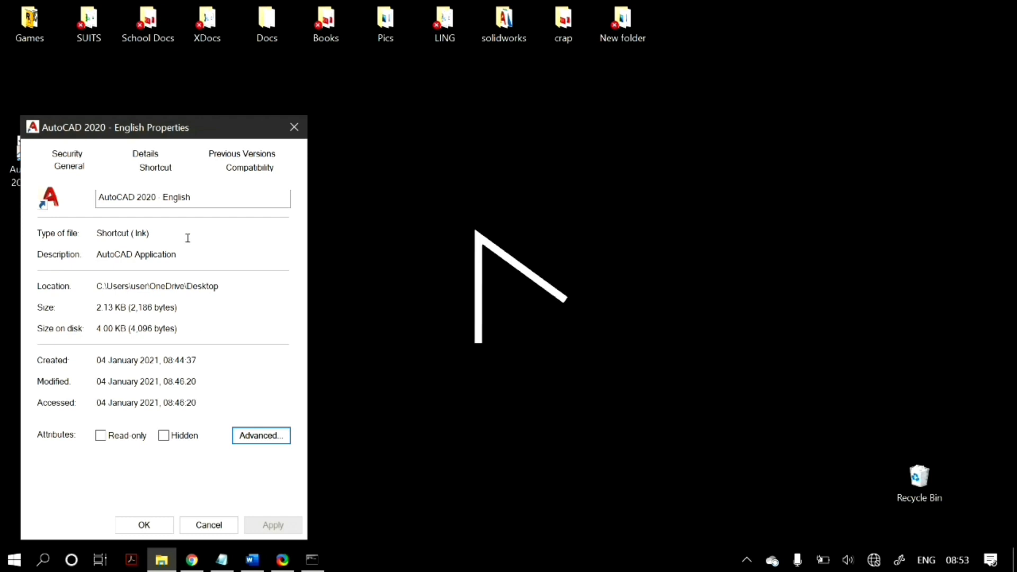
# Close the properties of the AutoCAD 2020 - English shortcut
pyautogui.moveTo(203, 133); pyautogui.dragTo(335, 96)
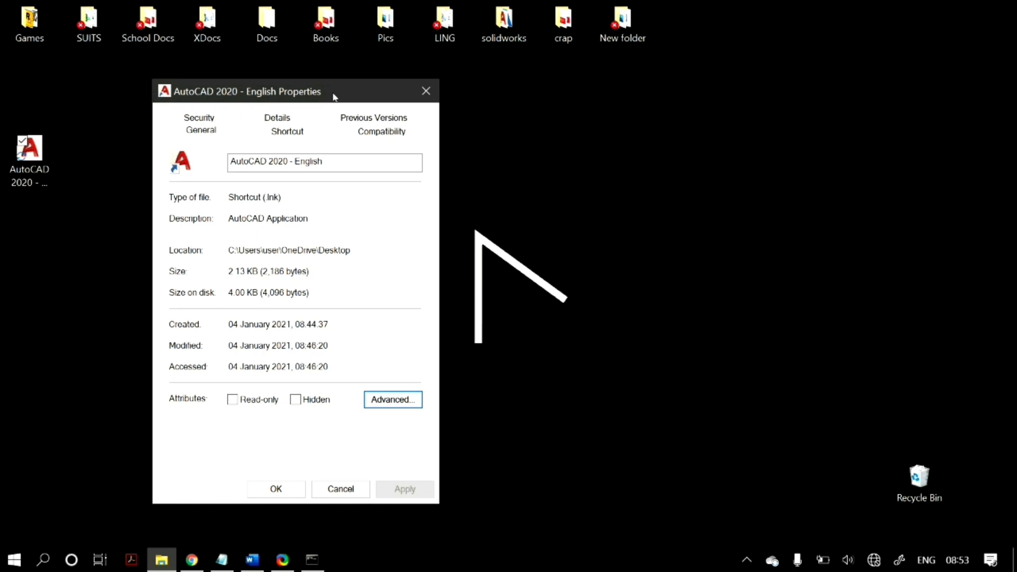
pyautogui.click(427, 90)
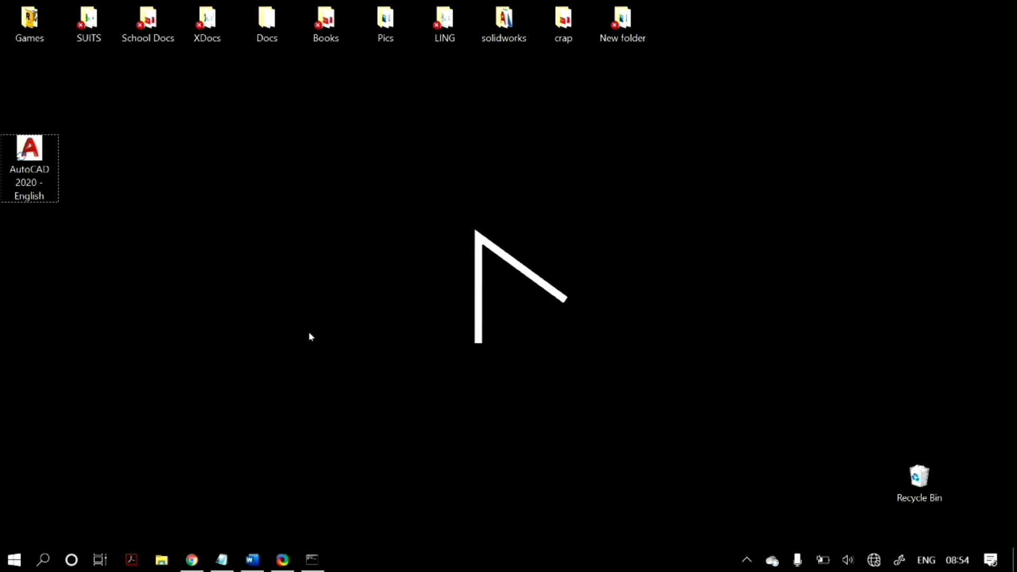
# Start a new desktop shortcut and choose C:\Autodesk\AutoCAD_2020_English_win_64bit_r1_wi_en-us\Setup.exe as its target
pyautogui.rightClick(309, 333)
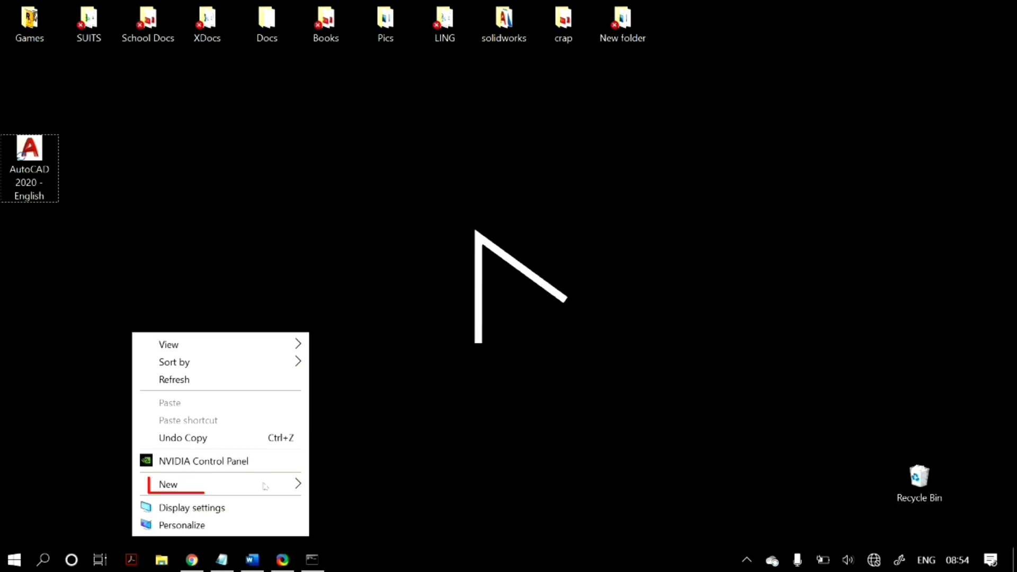
pyautogui.moveTo(265, 483)
pyautogui.click(393, 284)
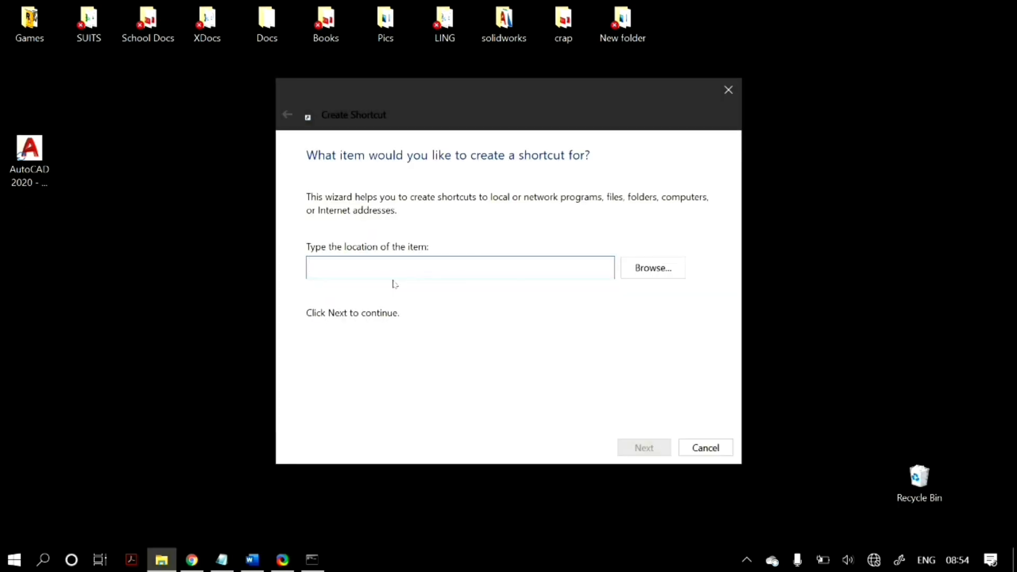
pyautogui.click(653, 268)
pyautogui.doubleClick(439, 271)
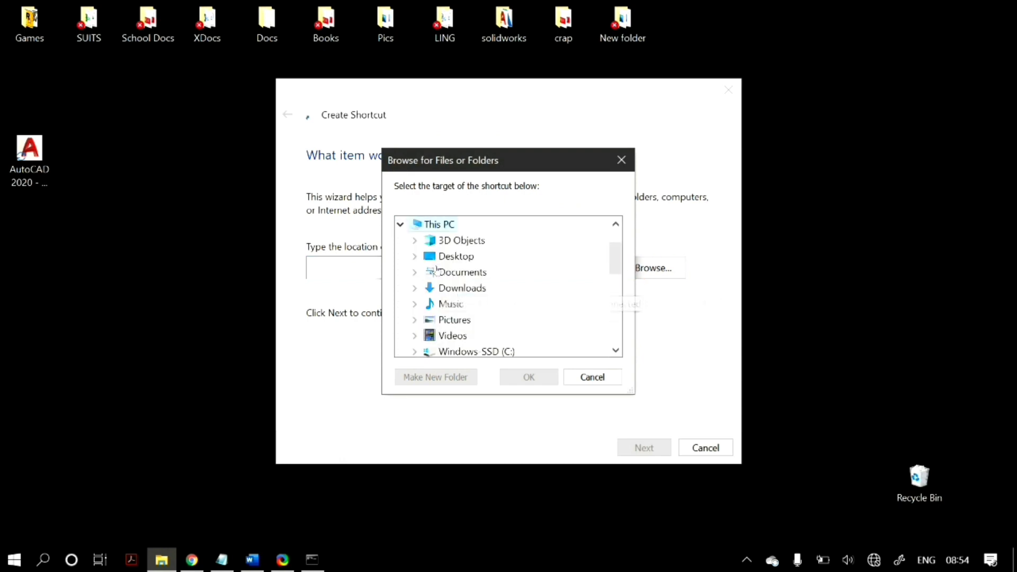
pyautogui.scroll(-1, 466, 297)
pyautogui.doubleClick(473, 304)
pyautogui.doubleClick(472, 241)
pyautogui.scroll(-5, 477, 281)
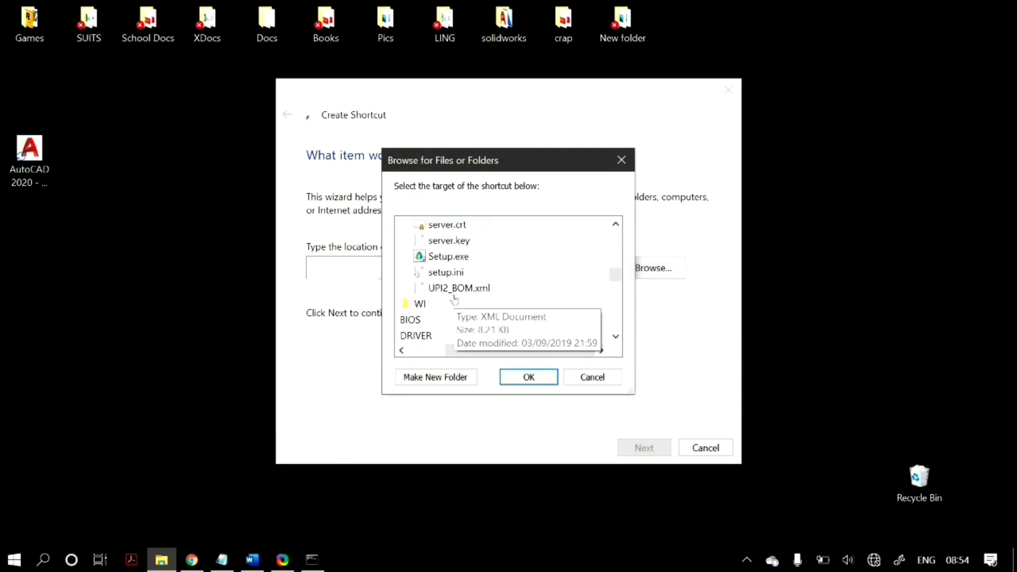
pyautogui.scroll(5, 456, 297)
pyautogui.scroll(-5, 450, 313)
pyautogui.scroll(5, 448, 313)
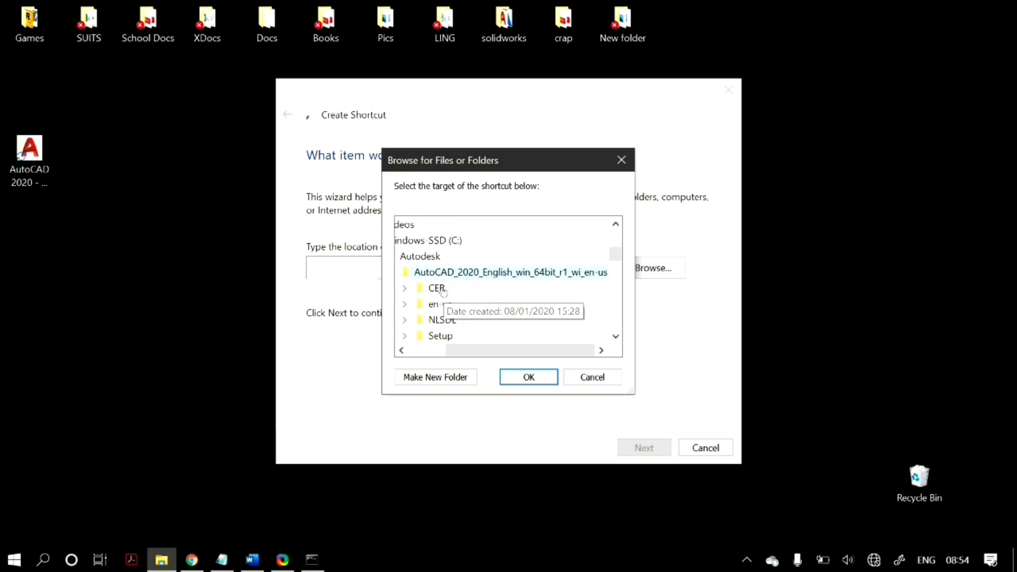
pyautogui.scroll(-5, 450, 286)
pyautogui.scroll(4, 453, 261)
pyautogui.scroll(-5, 456, 286)
pyautogui.scroll(1, 466, 317)
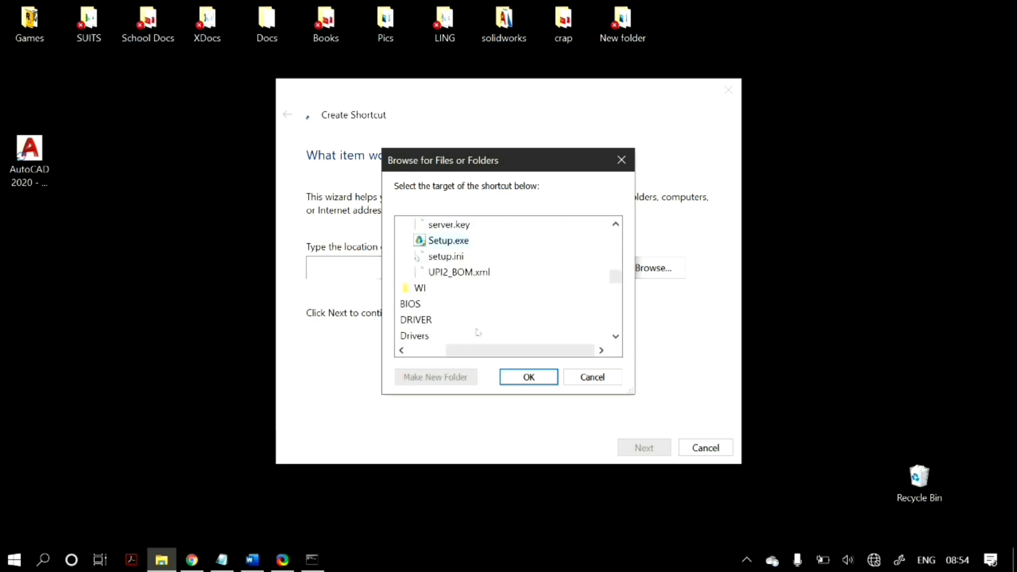
pyautogui.click(528, 379)
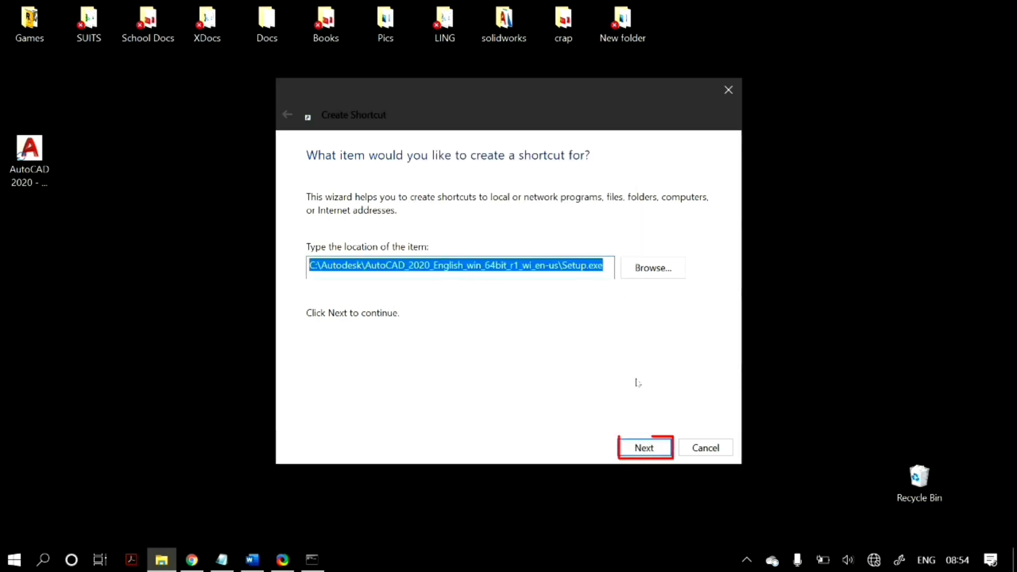
# Accept the target and create the shortcut on the desktop with the name Setup.exe
pyautogui.click(641, 449)
pyautogui.click(642, 448)
pyautogui.click(638, 448)
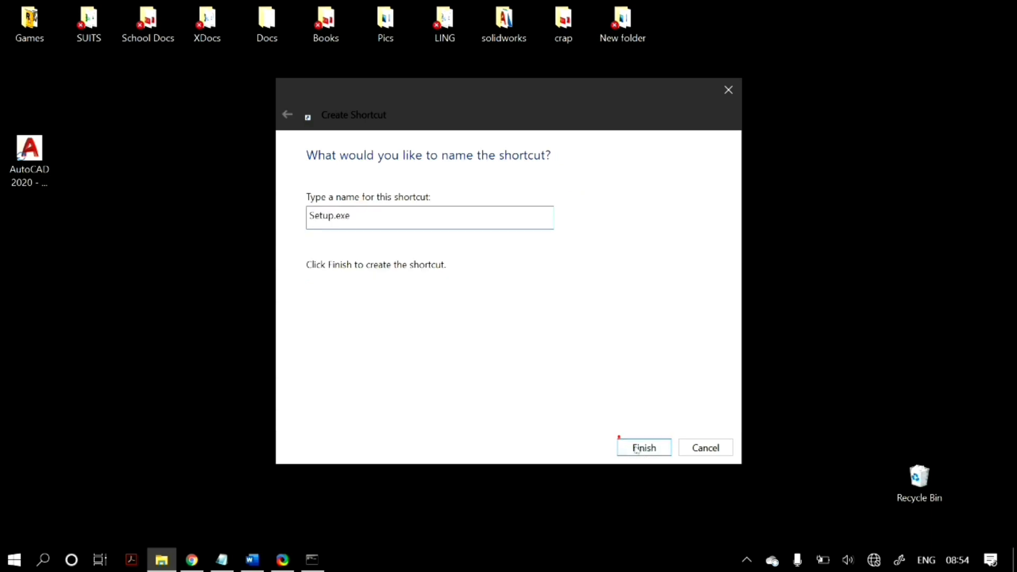
# Permanently delete the new Setup.exe shortcut from the desktop
pyautogui.moveTo(254, 275); pyautogui.dragTo(221, 286)
pyautogui.click(455, 478)
pyautogui.hotkey('shift', 'Delete')
pyautogui.press('Return')
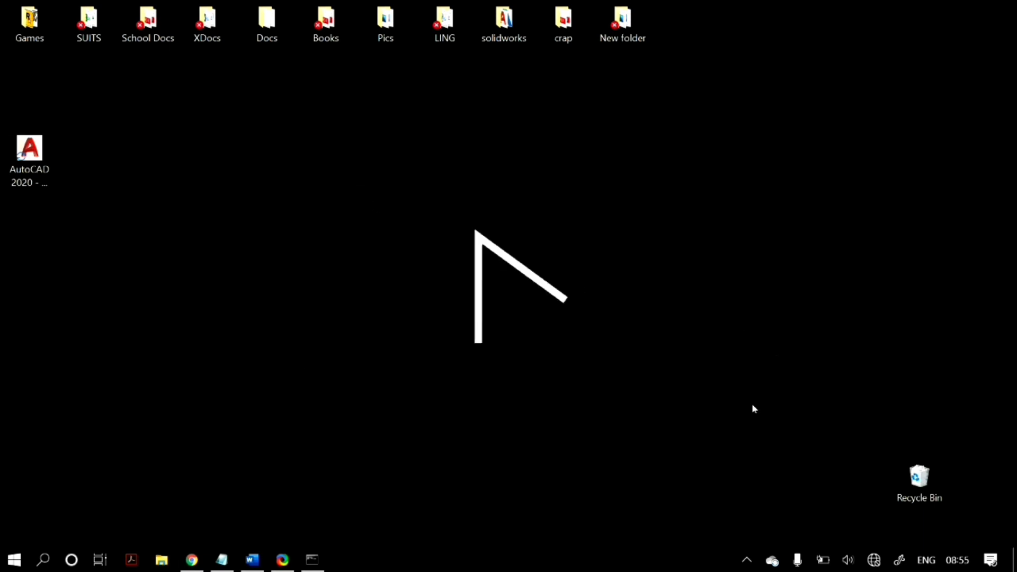
# Open Bitdefender Antivirus Free Edition and turn off its Protection Shield
pyautogui.click(746, 561)
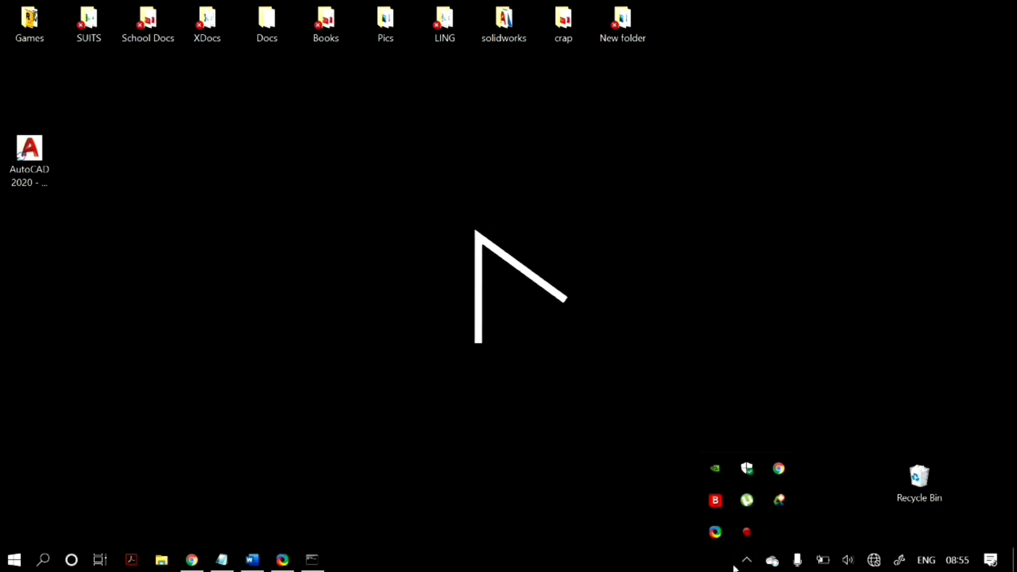
pyautogui.click(715, 500)
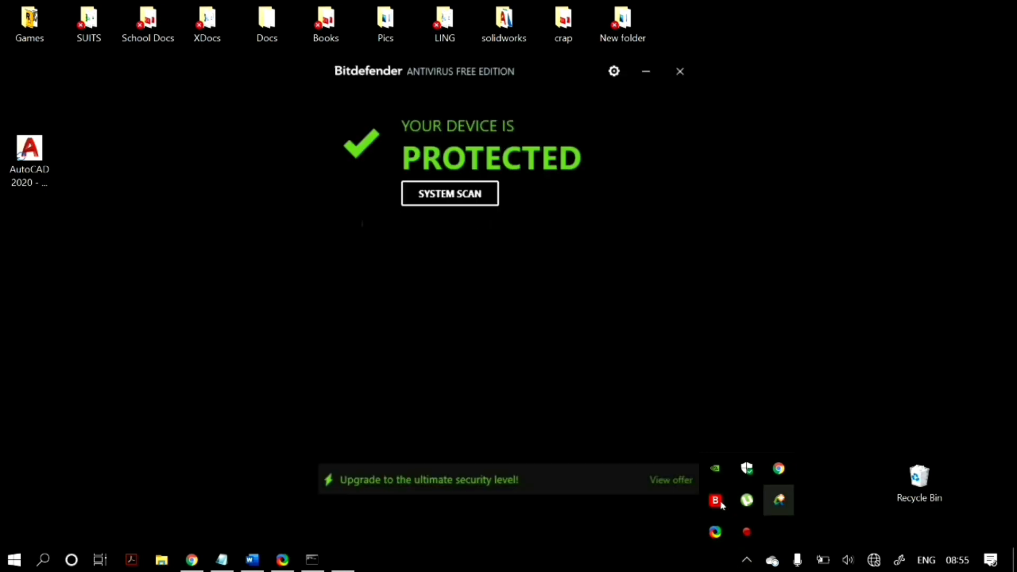
pyautogui.click(614, 71)
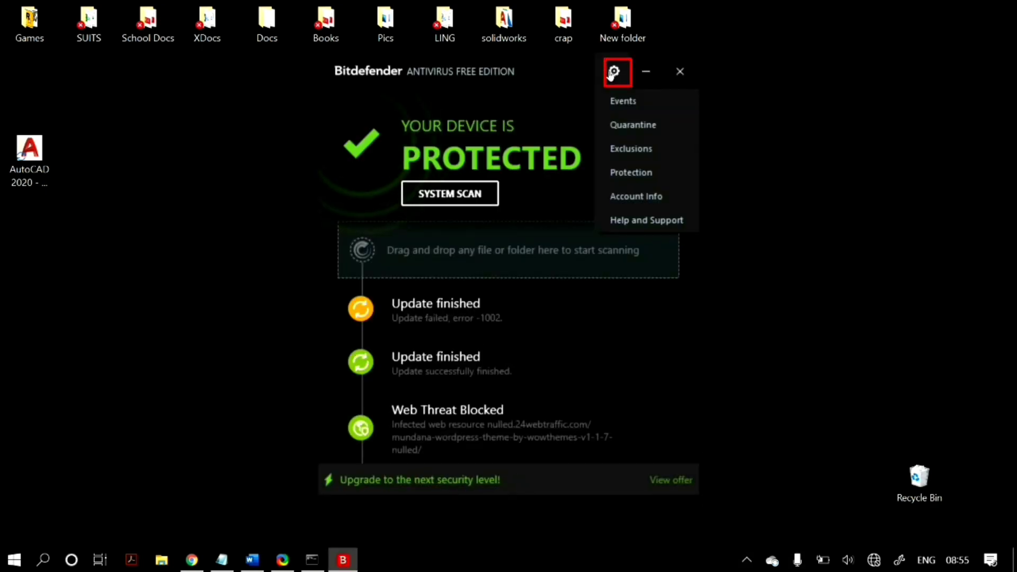
pyautogui.click(624, 175)
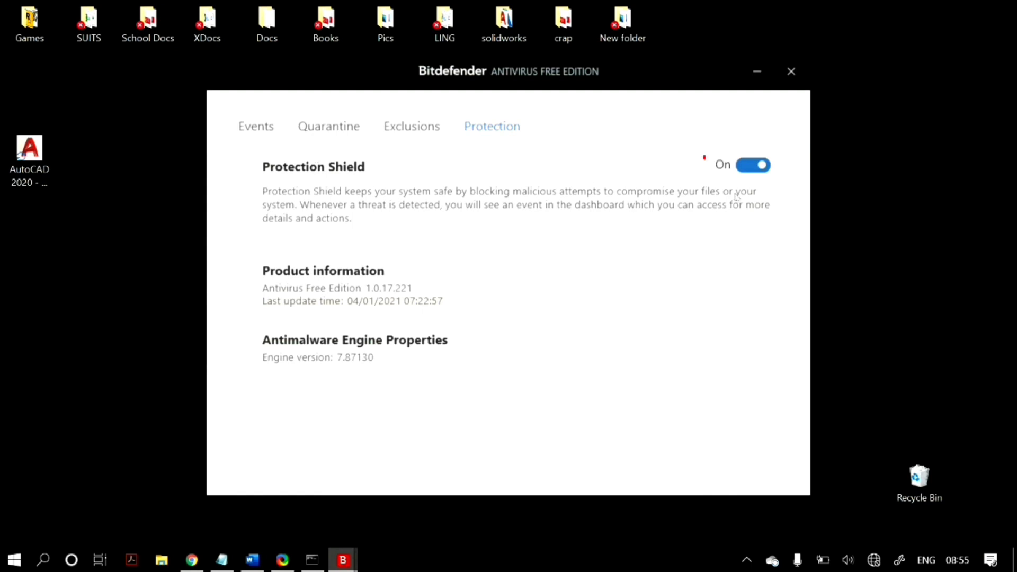
pyautogui.click(713, 172)
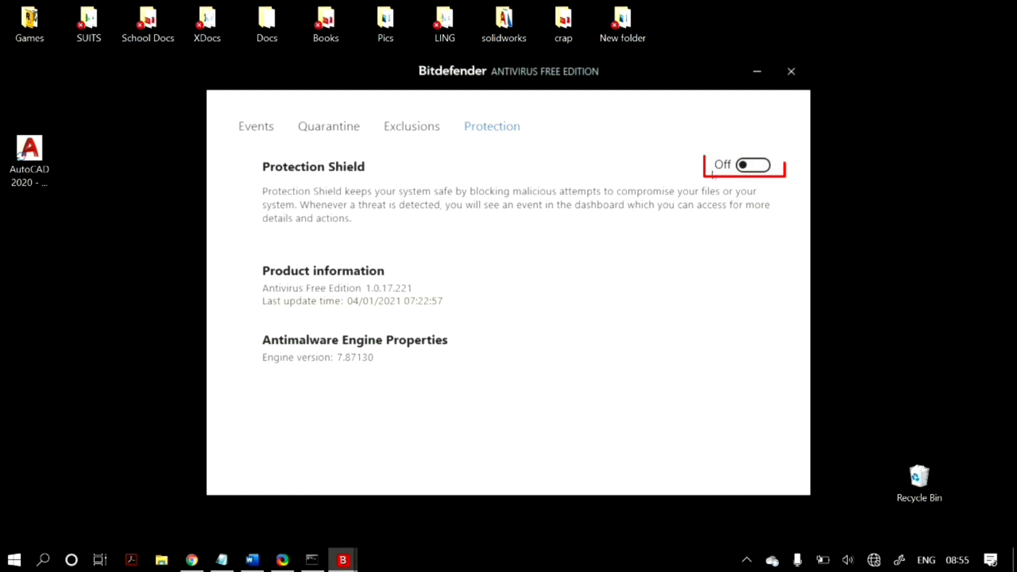
# Check the Bitdefender exclusions, turn the Protection Shield back on and close Bitdefender
pyautogui.click(398, 128)
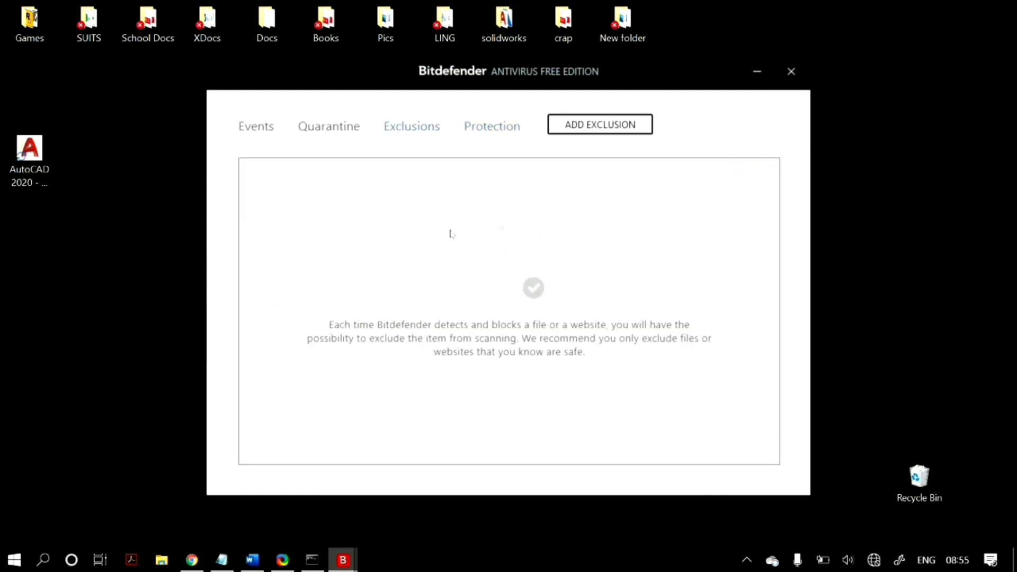
pyautogui.click(490, 126)
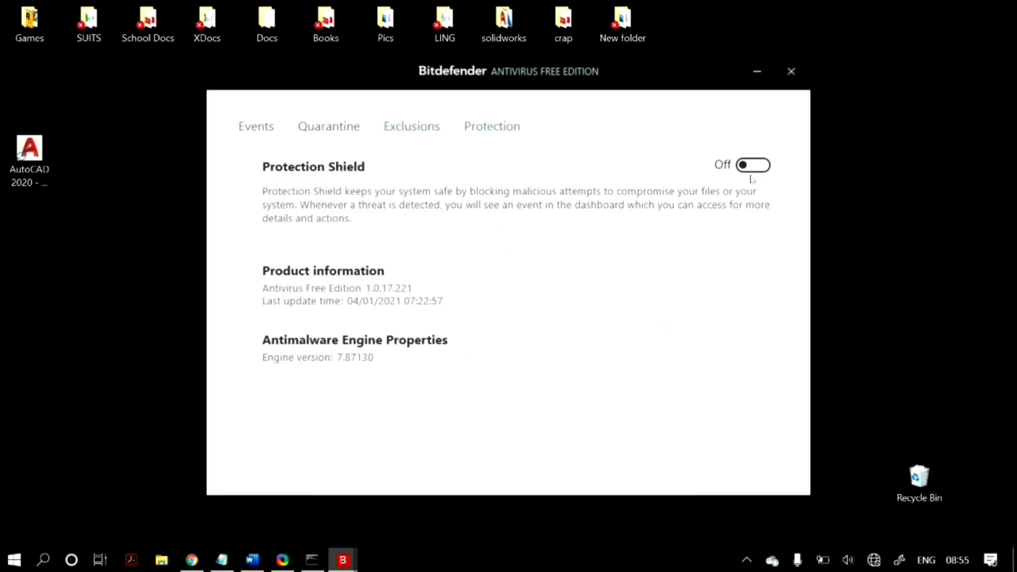
pyautogui.click(750, 173)
pyautogui.click(791, 73)
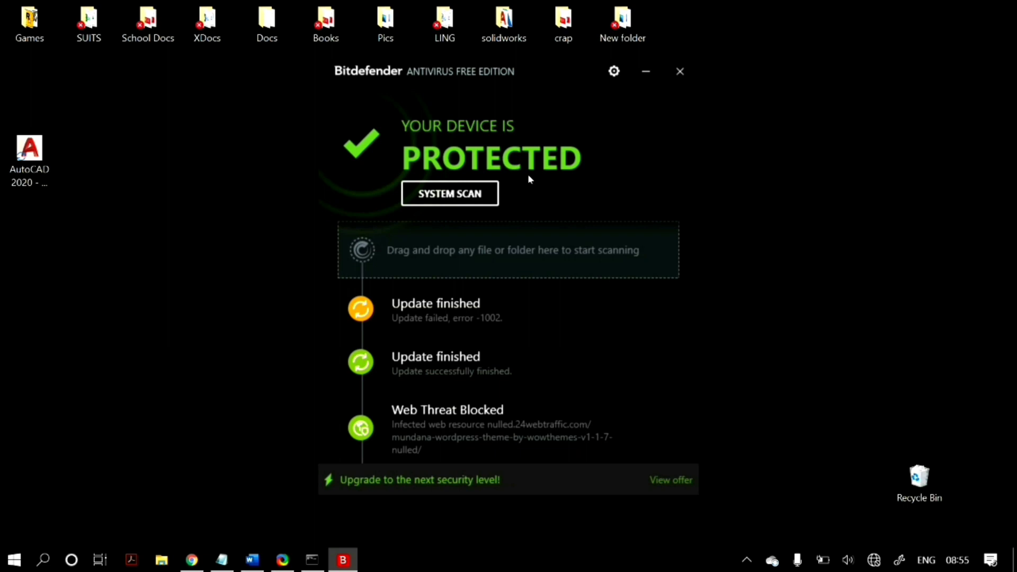
pyautogui.click(681, 71)
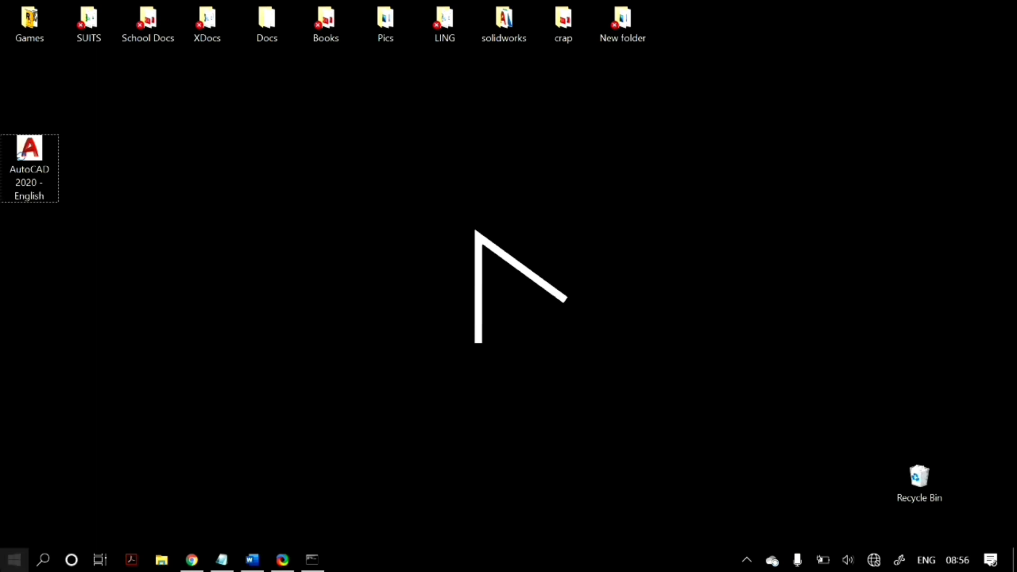
# Find Command Prompt with the search term "com" and run it as administrator
pyautogui.click(14, 559)
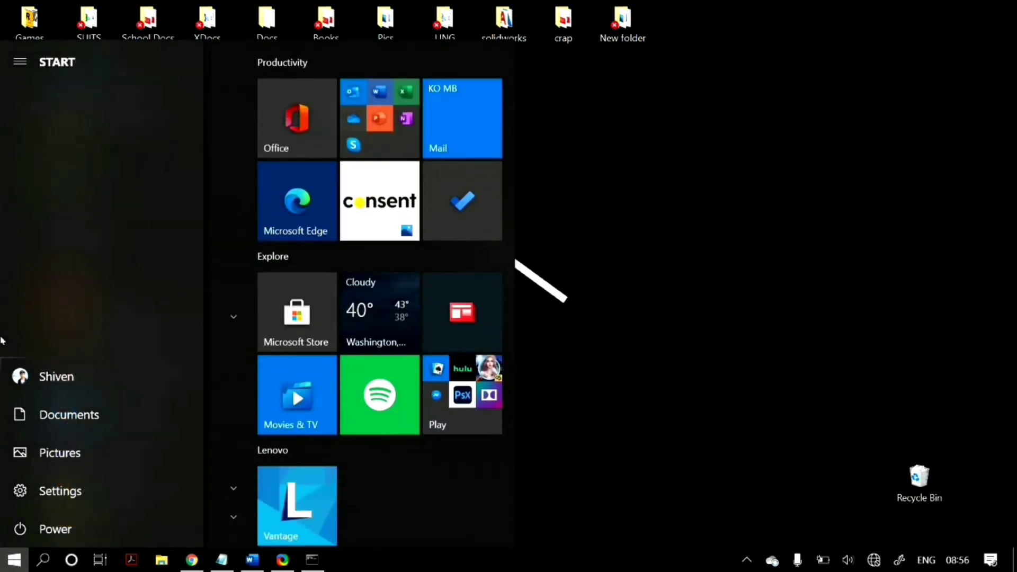
pyautogui.write('com')
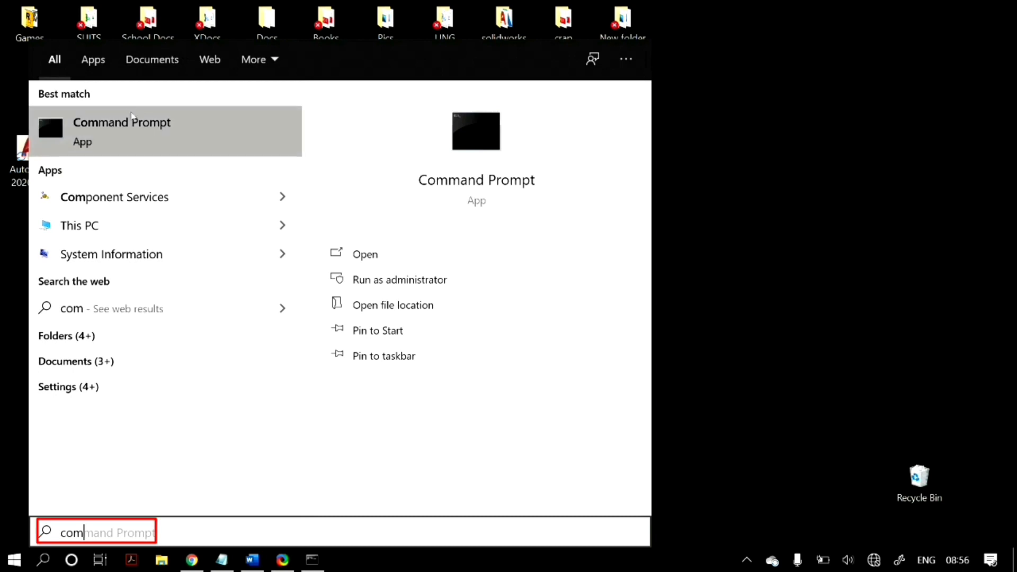
pyautogui.rightClick(139, 139)
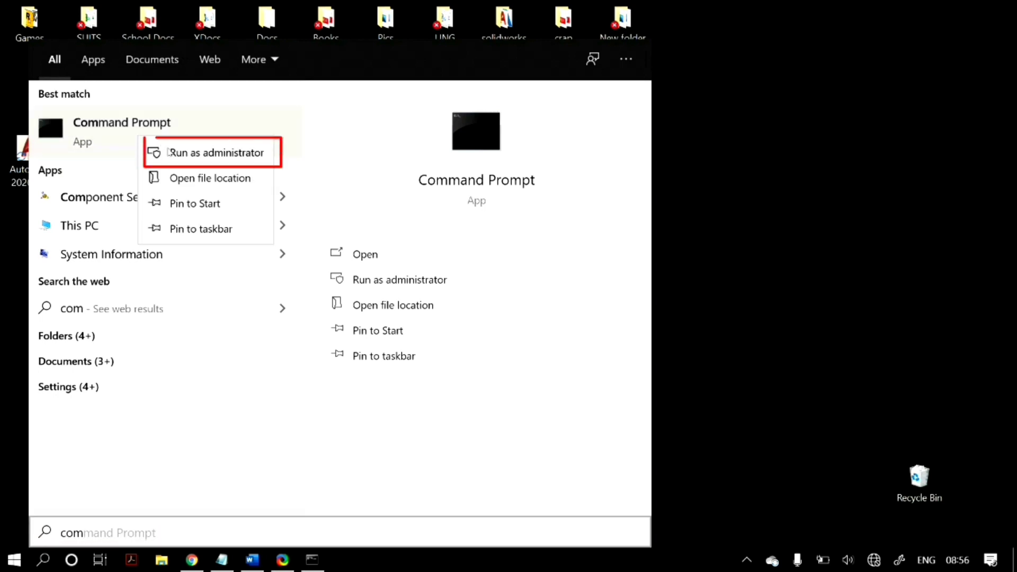
pyautogui.click(715, 218)
pyautogui.click(323, 560)
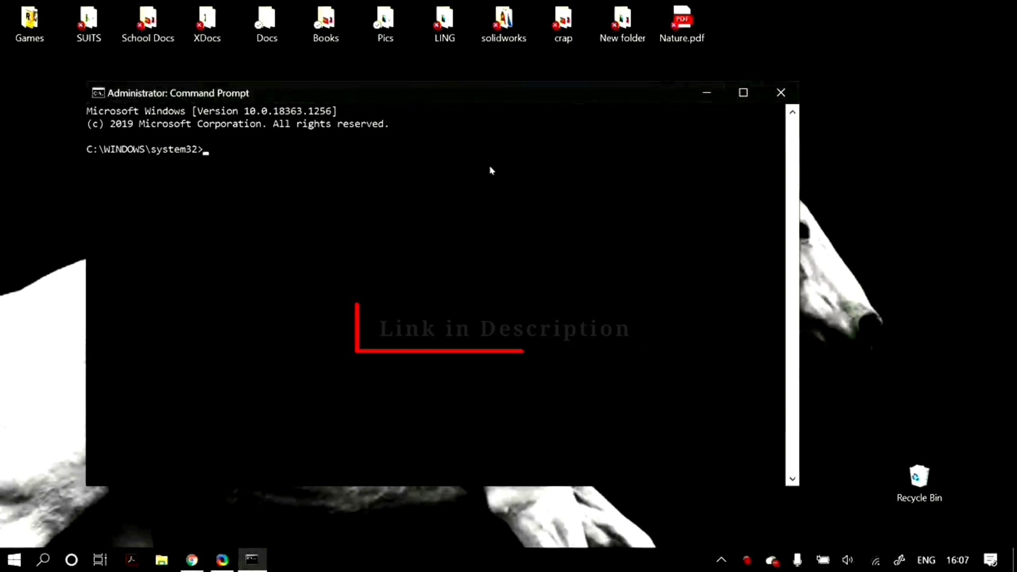
# Check the Windows image with Dism /Online /Cleanup-Image /CheckHealth and scan it with Dism /Online /Cleanup-Image /ScanHealth
pyautogui.write('Dism /Online /Cleanup-Image /CheckHealth')
pyautogui.press('Return')
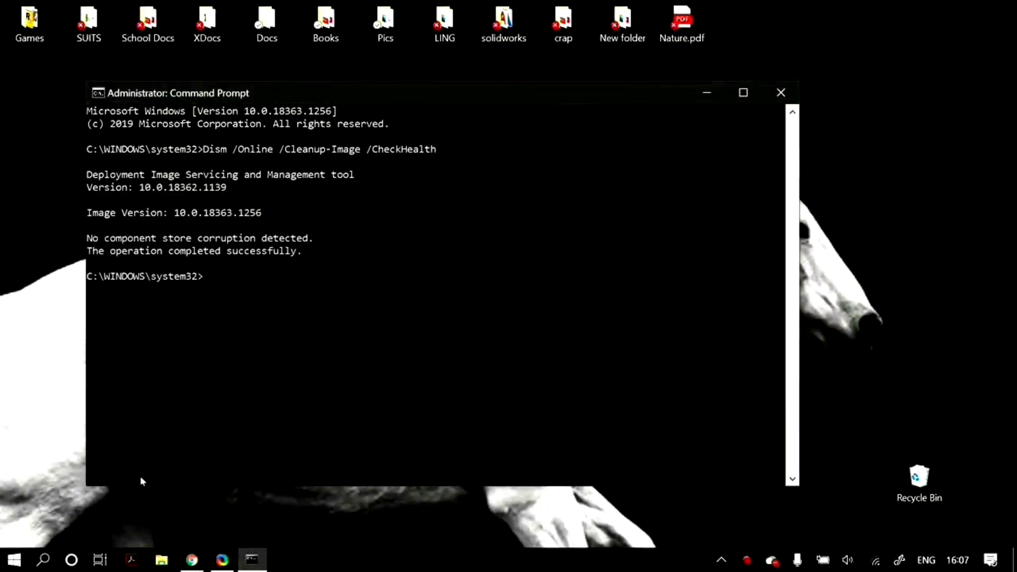
pyautogui.write('Dism /Online /Cleanup-Image /ScanHealth')
pyautogui.press('Return')
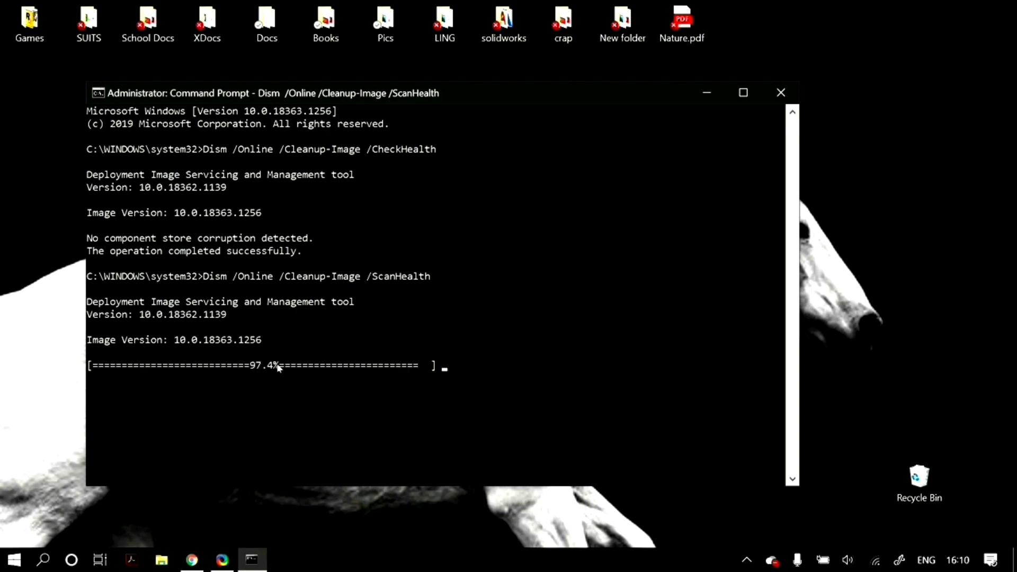
pyautogui.press('Return')
pyautogui.press('Return')
pyautogui.press('Return')
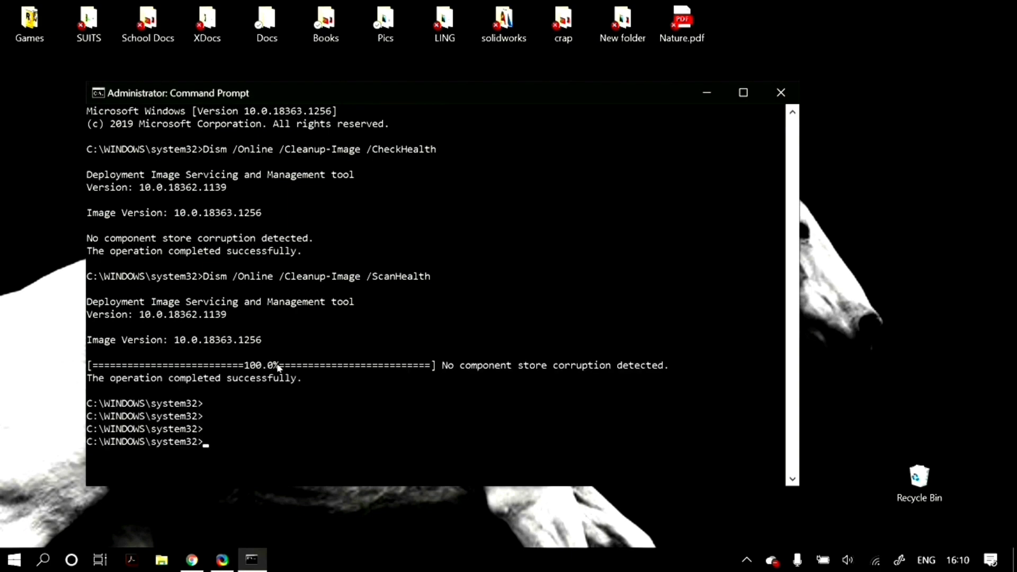
# Repair the Windows image with Dism /Online /Cleanup-Image /RestoreHealth and start a system file scan with sfc /SCANNOW
pyautogui.write('Dism /Online /Cleanup-Image /RestoreHealth')
pyautogui.press('Return')
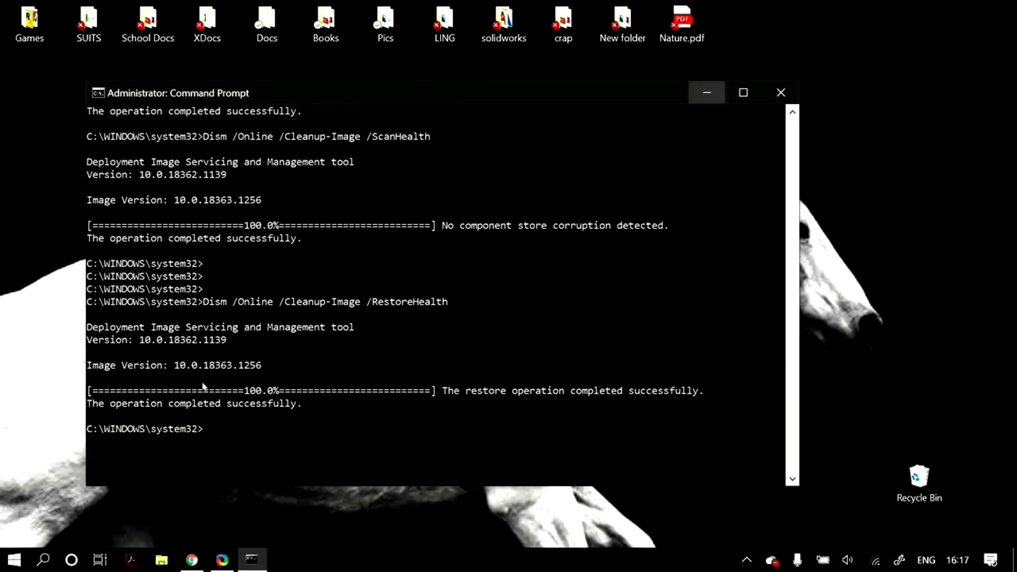
pyautogui.write('sfc /SCANNOW')
pyautogui.press('Return')
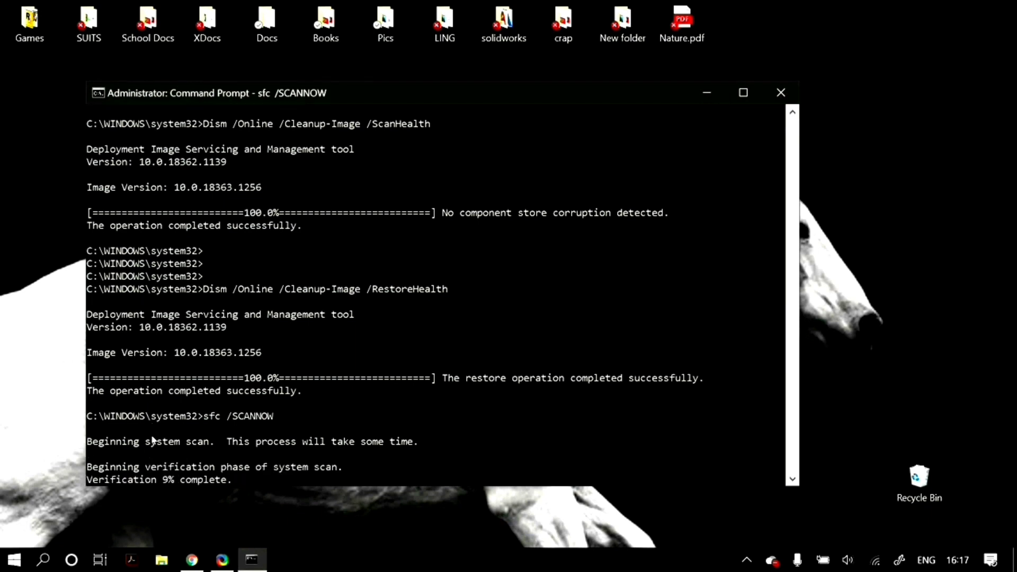
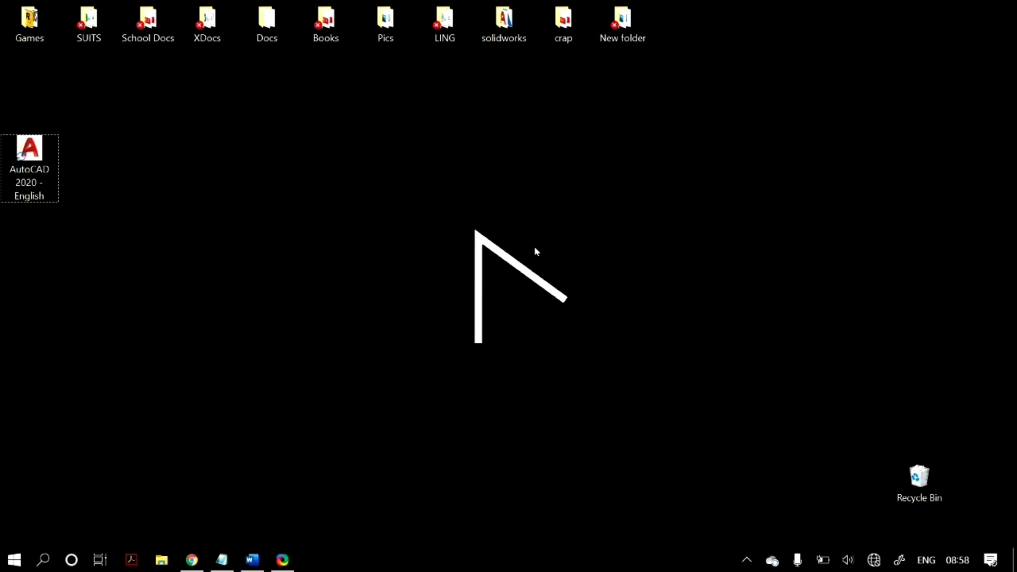
# Open the Settings app, search for "windows de" and go to the Windows Security settings
pyautogui.press('super')
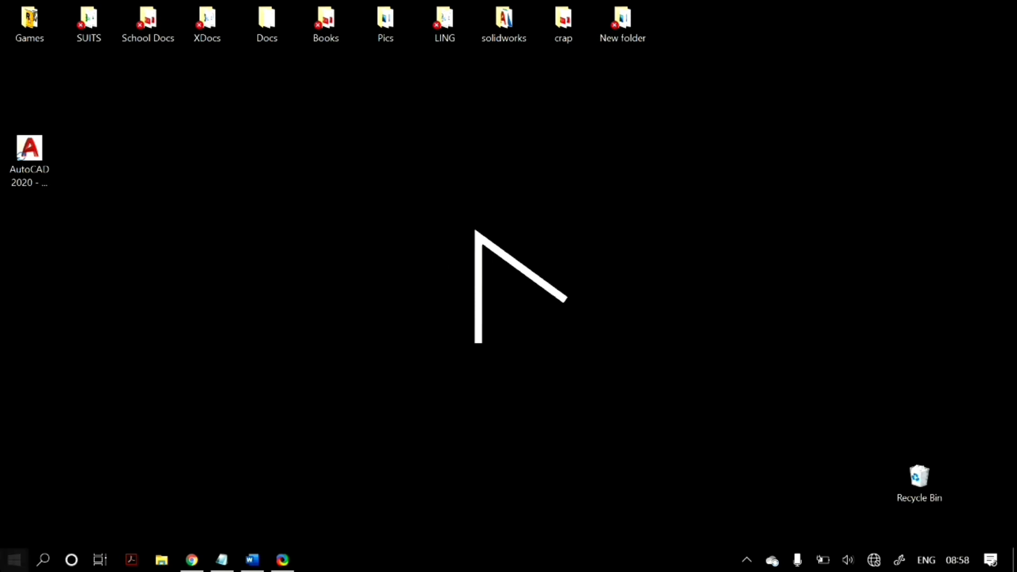
pyautogui.write('se')
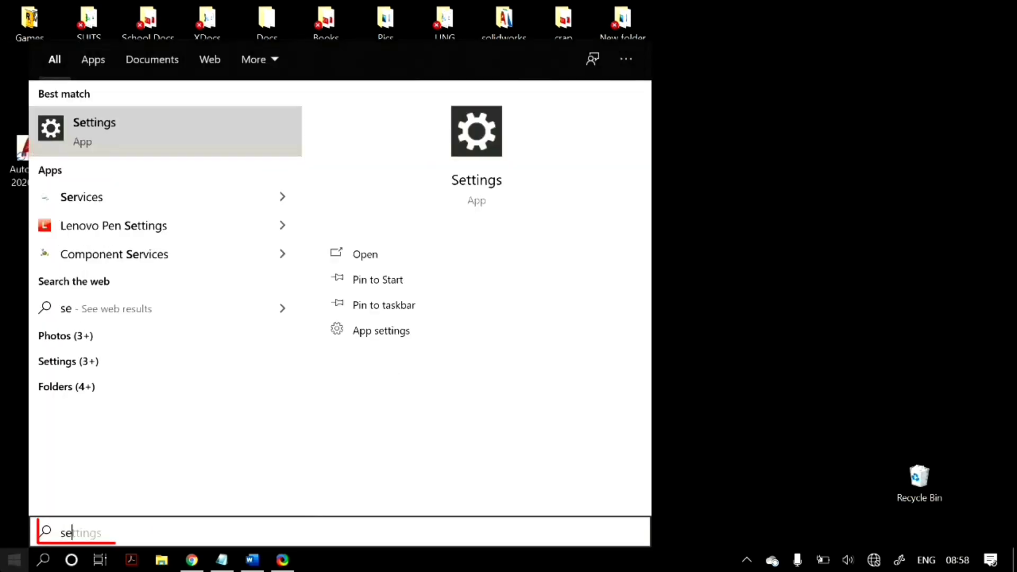
pyautogui.press('Return')
pyautogui.write('wind')
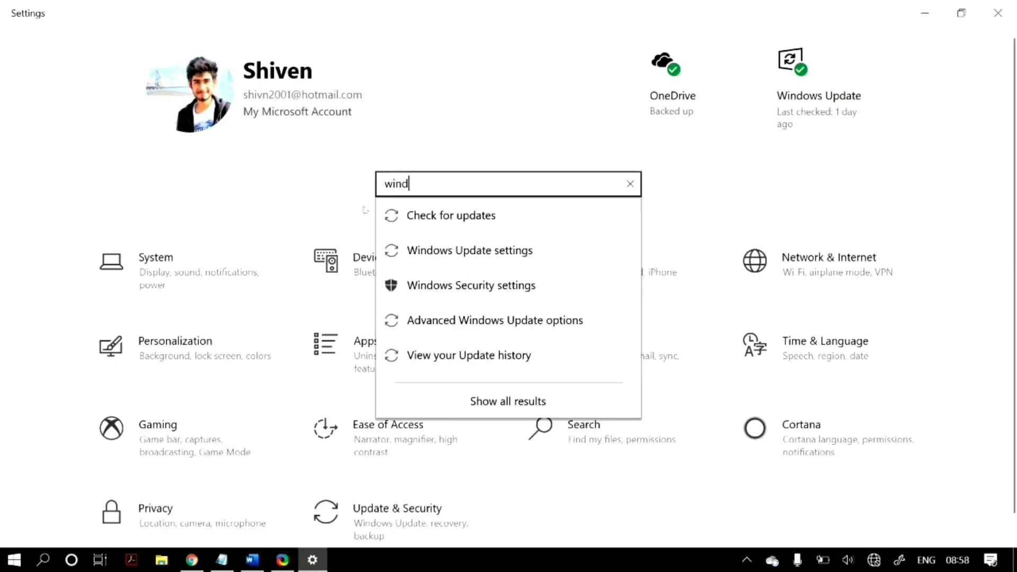
pyautogui.write('ows de')
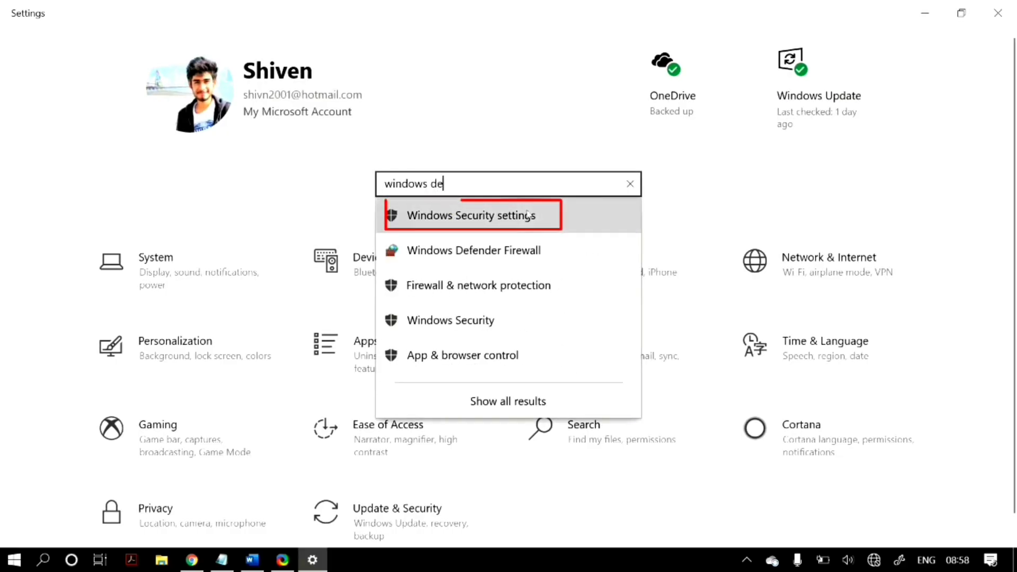
pyautogui.click(471, 215)
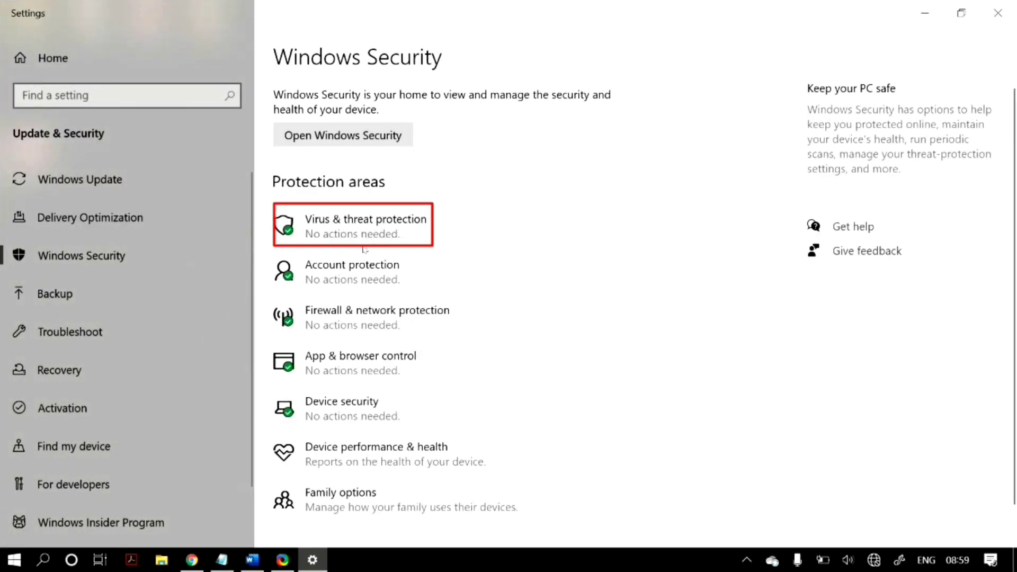
# Open Virus & threat protection and expand the Windows Defender Antivirus options to check the periodic scanning setting
pyautogui.click(349, 238)
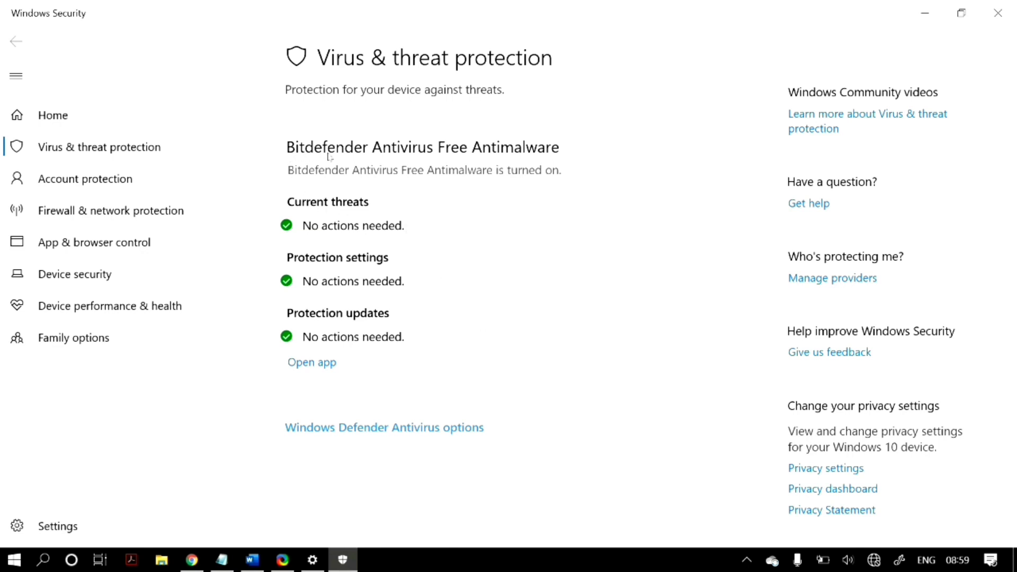
pyautogui.click(445, 429)
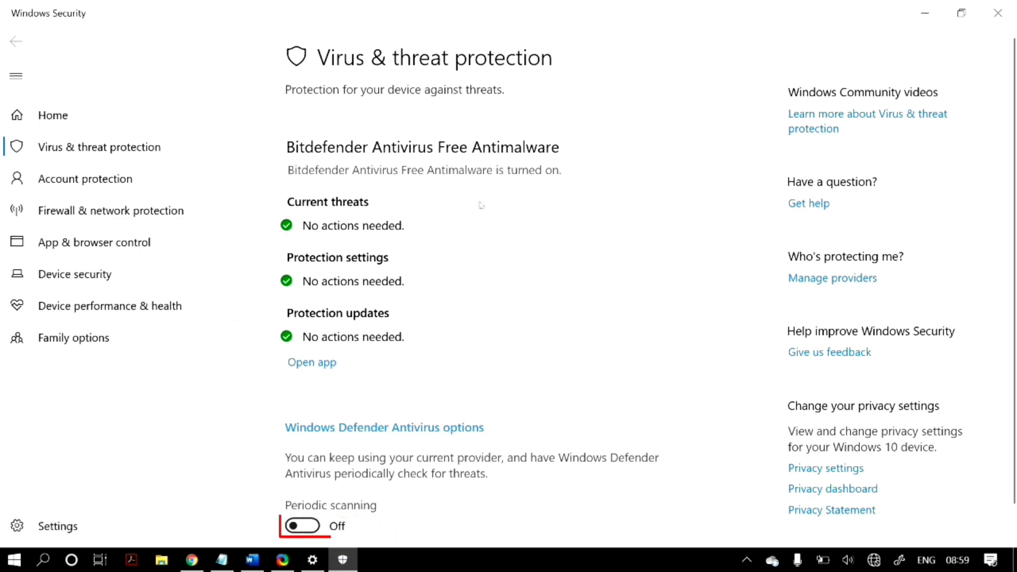
pyautogui.scroll(-2, 481, 205)
pyautogui.scroll(2, 481, 205)
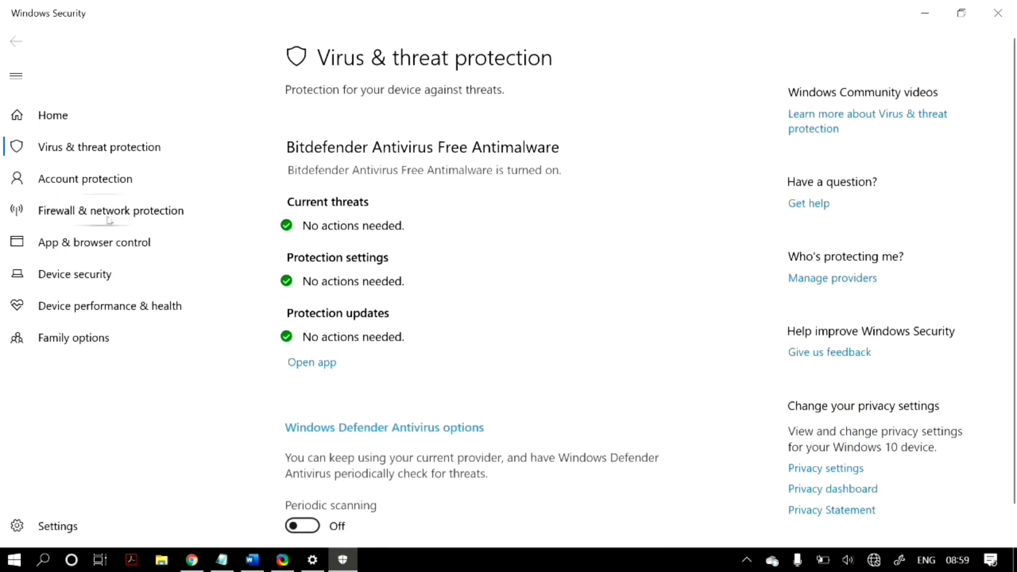
# Open the list of apps allowed through the firewall from Firewall & network protection and unlock it for changes
pyautogui.click(186, 215)
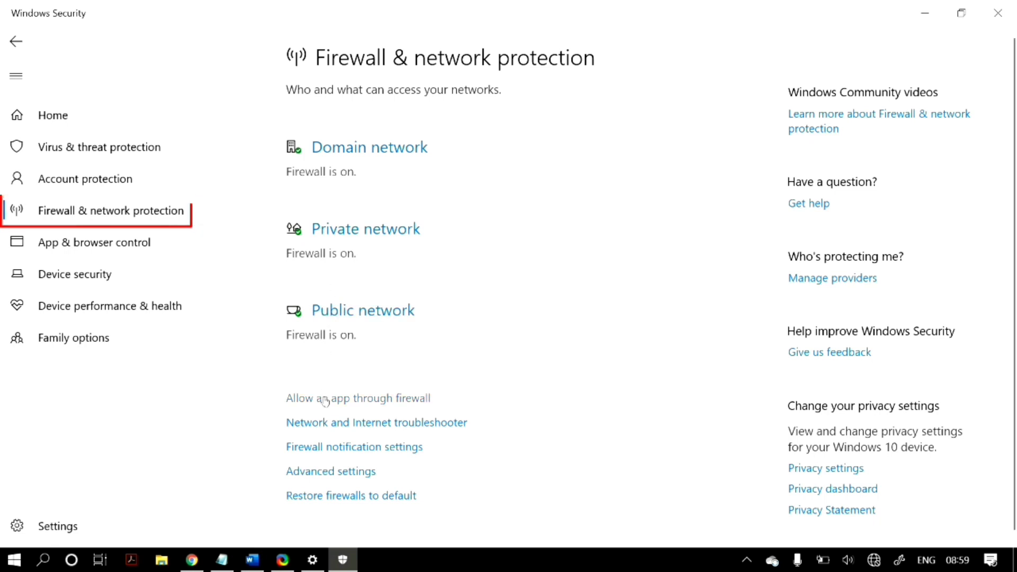
pyautogui.click(349, 403)
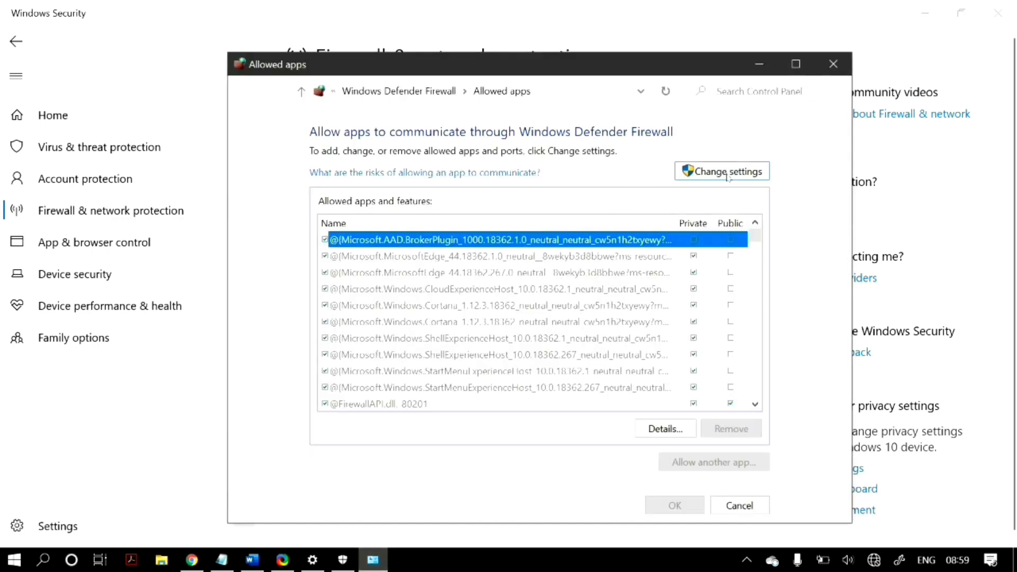
pyautogui.click(730, 172)
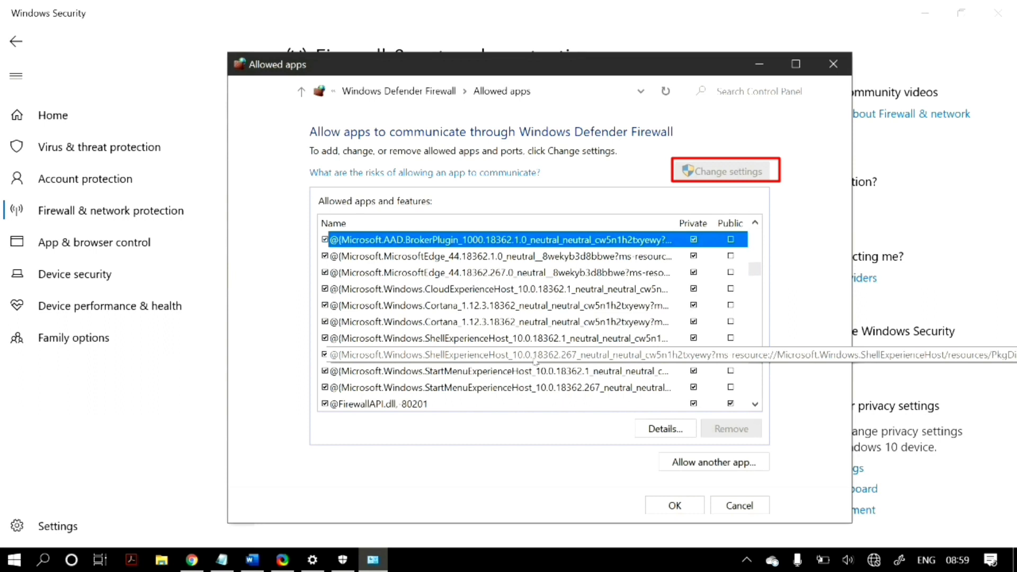
pyautogui.moveTo(757, 239); pyautogui.dragTo(751, 271)
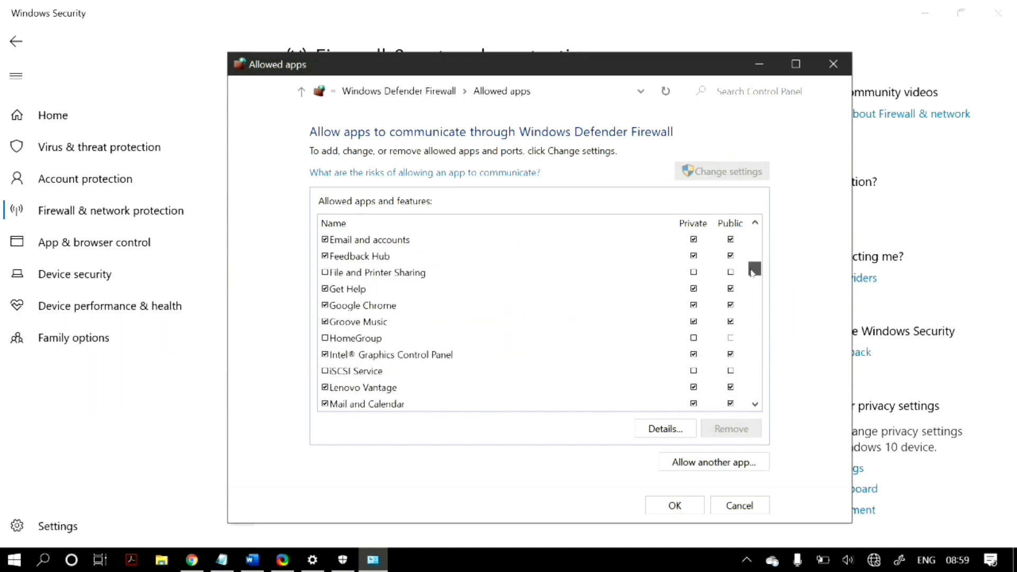
# Allow HomeGroup through the firewall on private networks, save the change and close the Windows Security and Settings windows
pyautogui.click(361, 343)
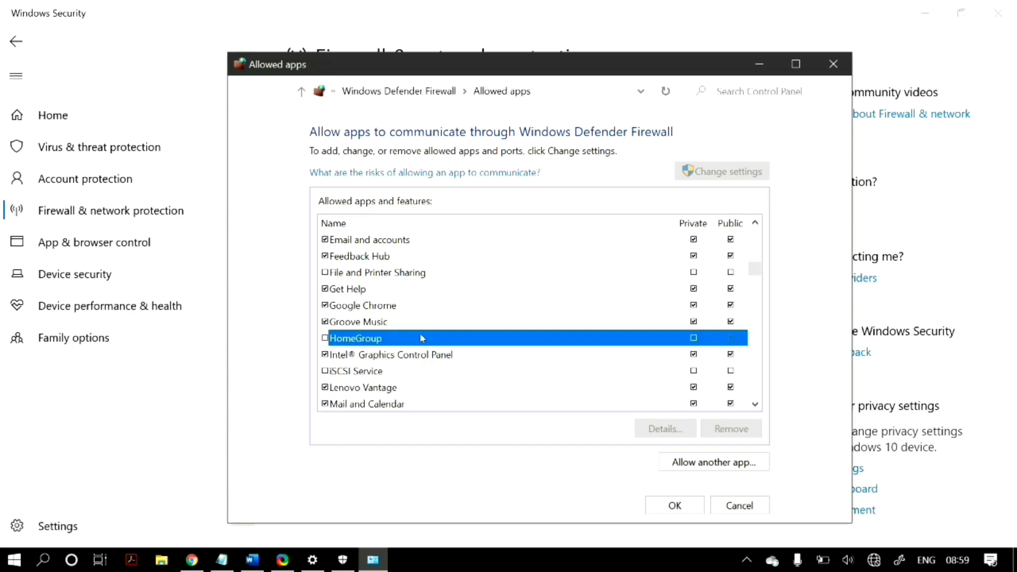
pyautogui.click(617, 328)
pyautogui.click(658, 342)
pyautogui.click(693, 340)
pyautogui.click(672, 510)
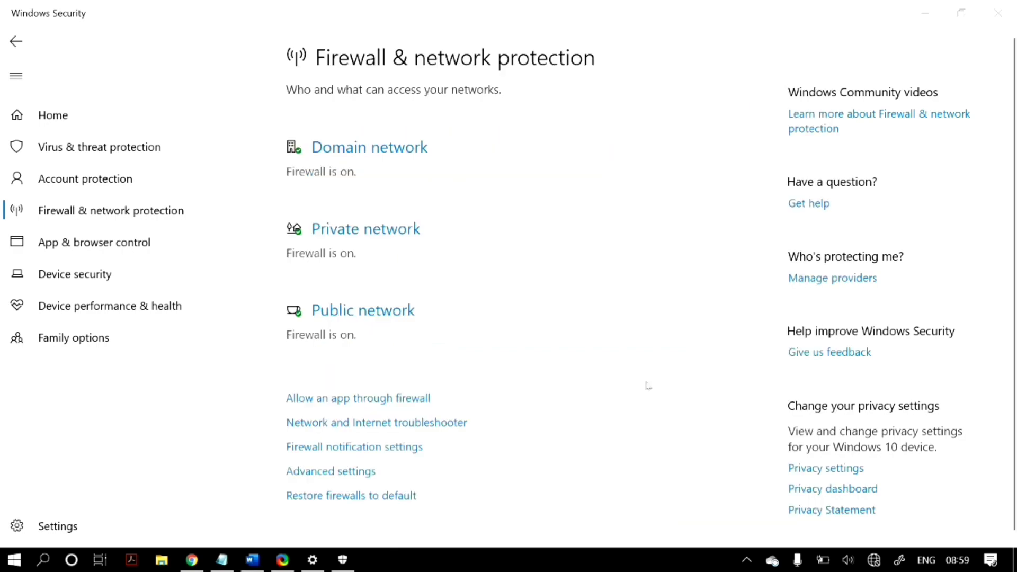
pyautogui.click(998, 13)
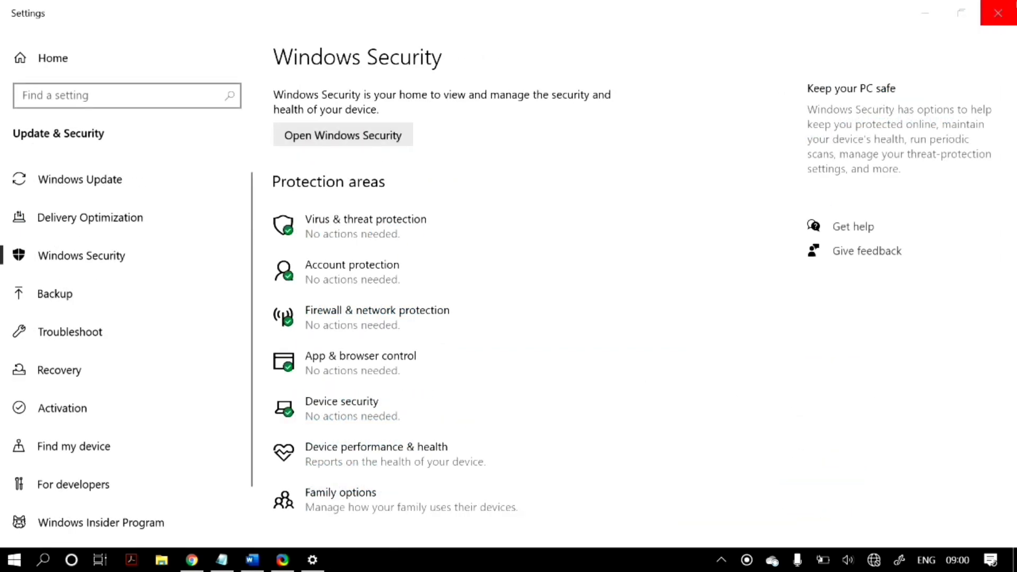
pyautogui.click(998, 11)
# Launch Windows Defender Security Center from search and set Check apps and files to Off under App & browser control
pyautogui.moveTo(357, 168); pyautogui.dragTo(788, 414)
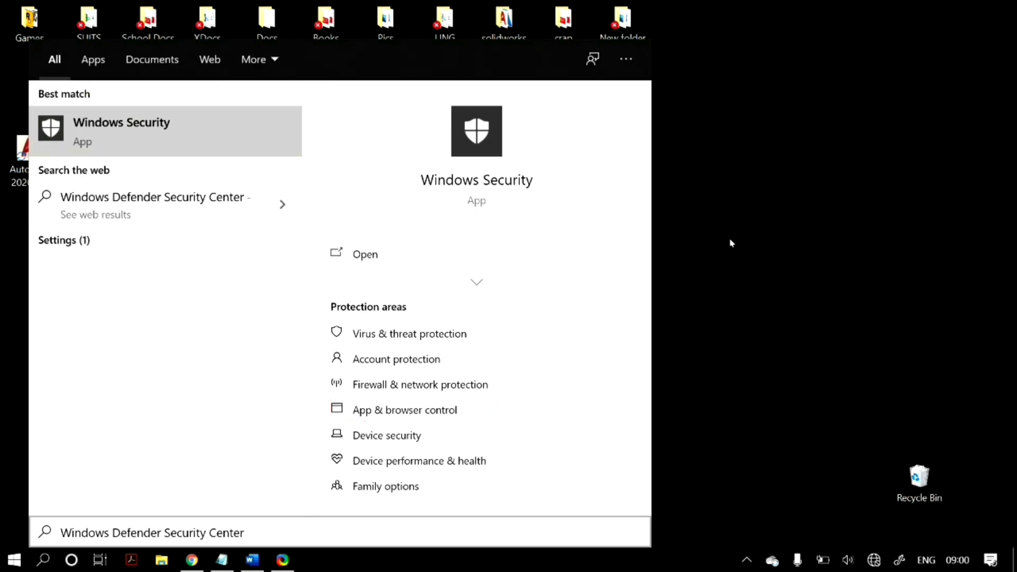
pyautogui.press('Return')
pyautogui.click(360, 392)
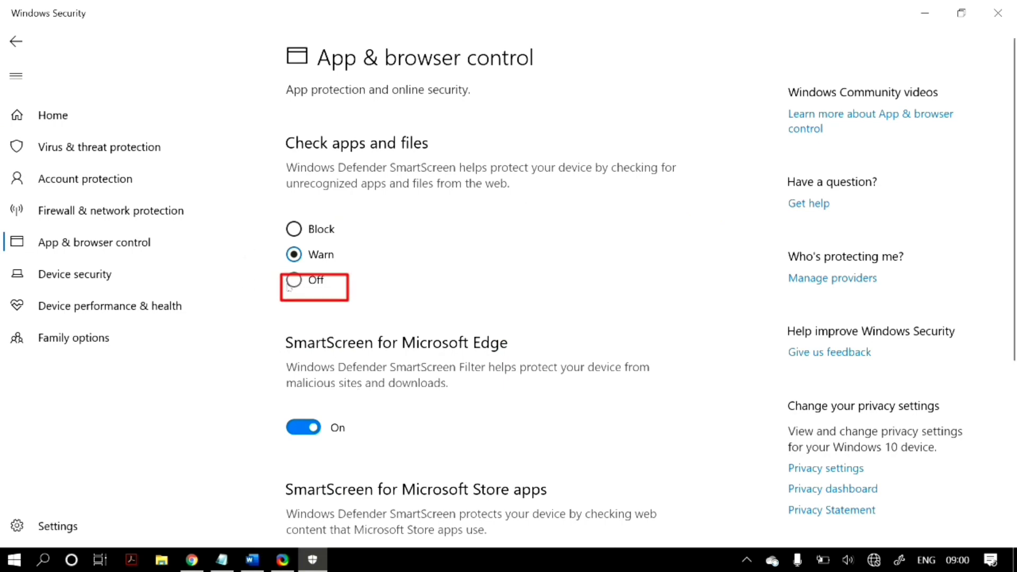
pyautogui.click(290, 281)
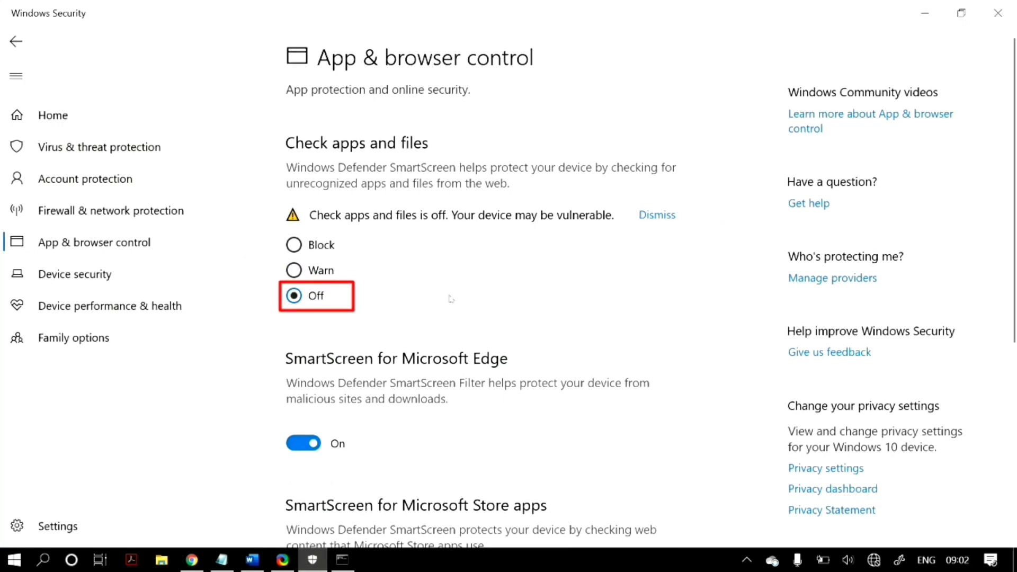
# Turn off SmartScreen for Microsoft Edge, check the Microsoft Store apps setting and minimize Windows Security
pyautogui.scroll(-2, 371, 318)
pyautogui.click(307, 344)
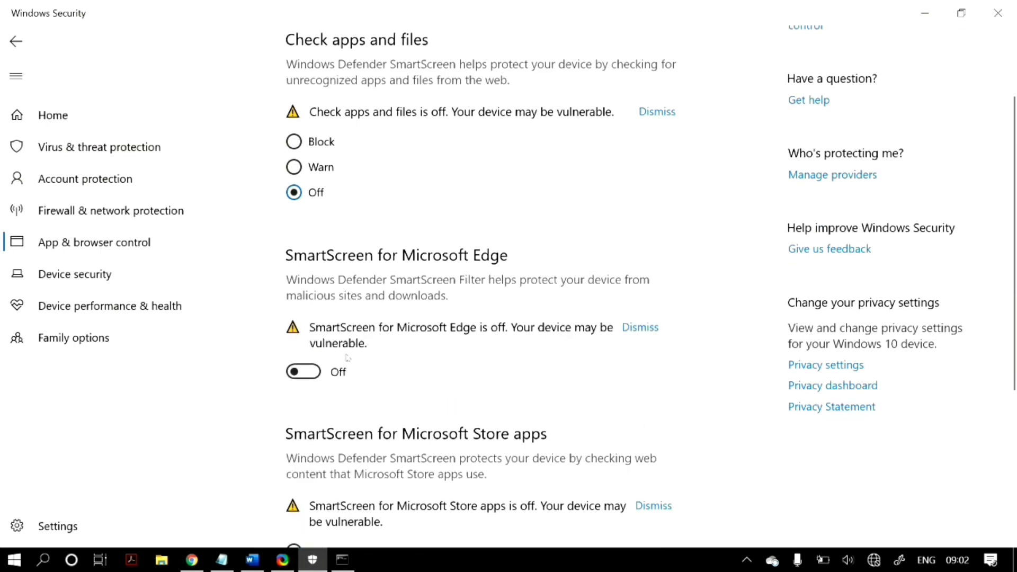
pyautogui.scroll(-4, 347, 358)
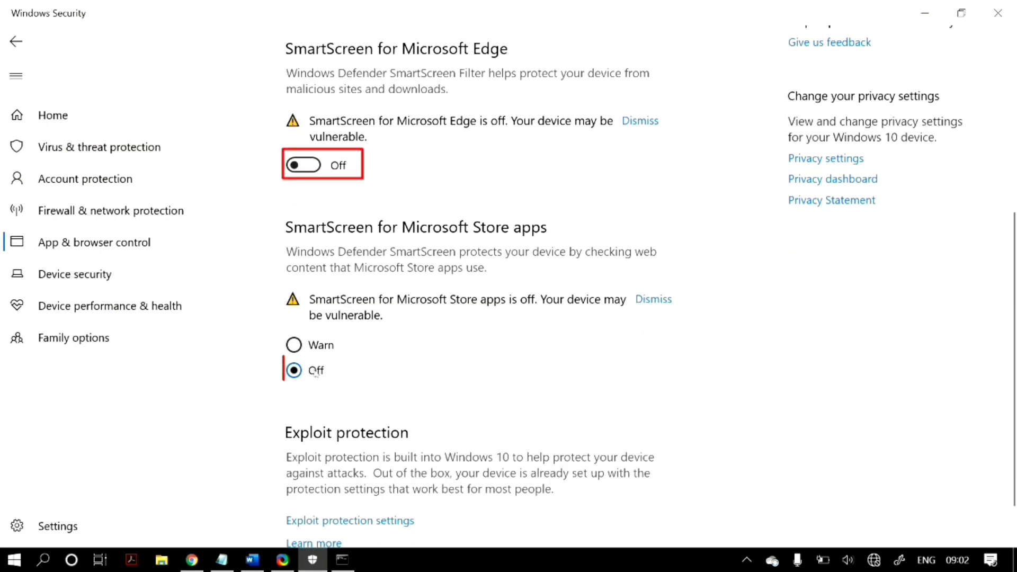
pyautogui.scroll(-1, 388, 449)
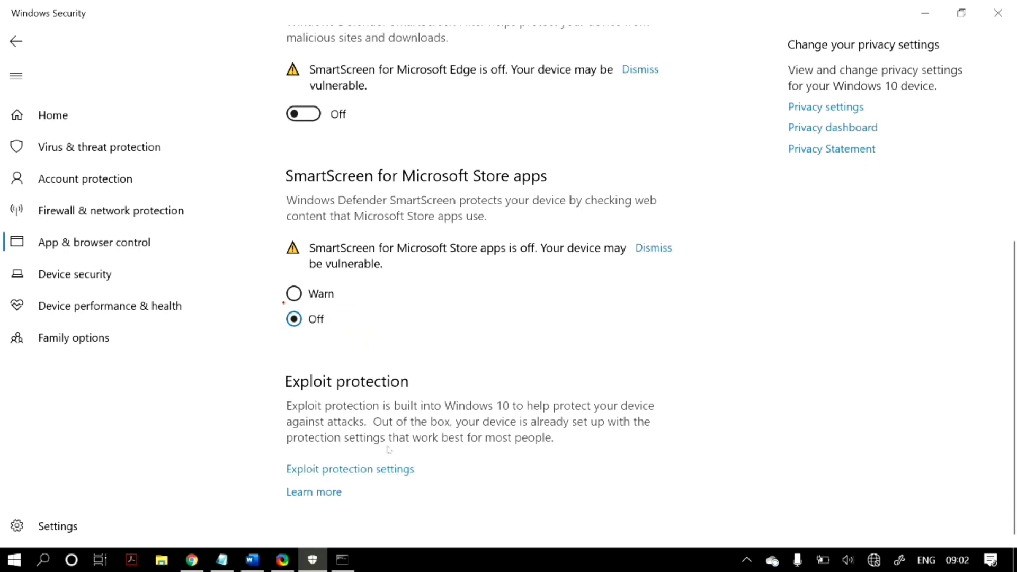
pyautogui.scroll(7, 388, 449)
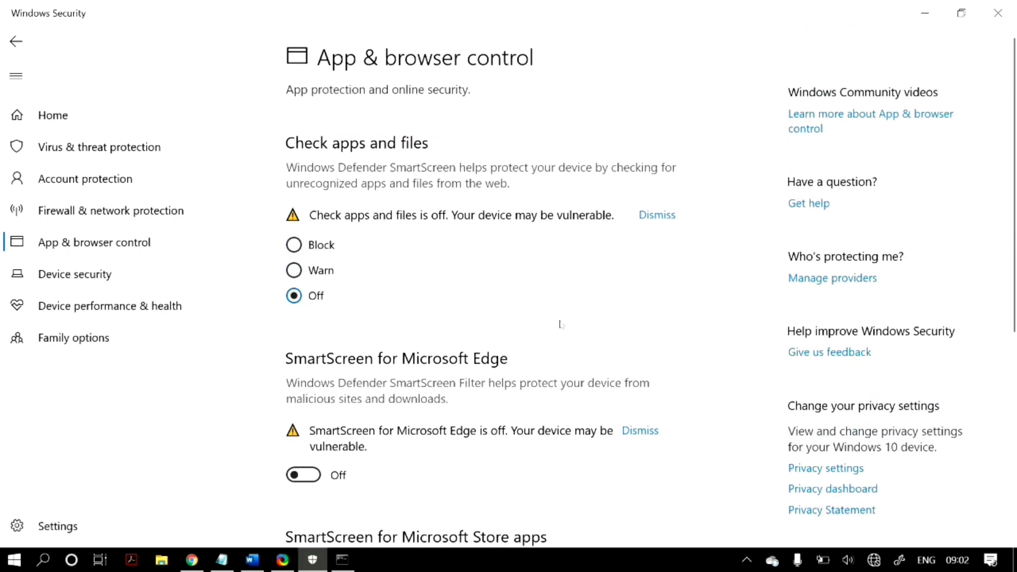
pyautogui.click(924, 11)
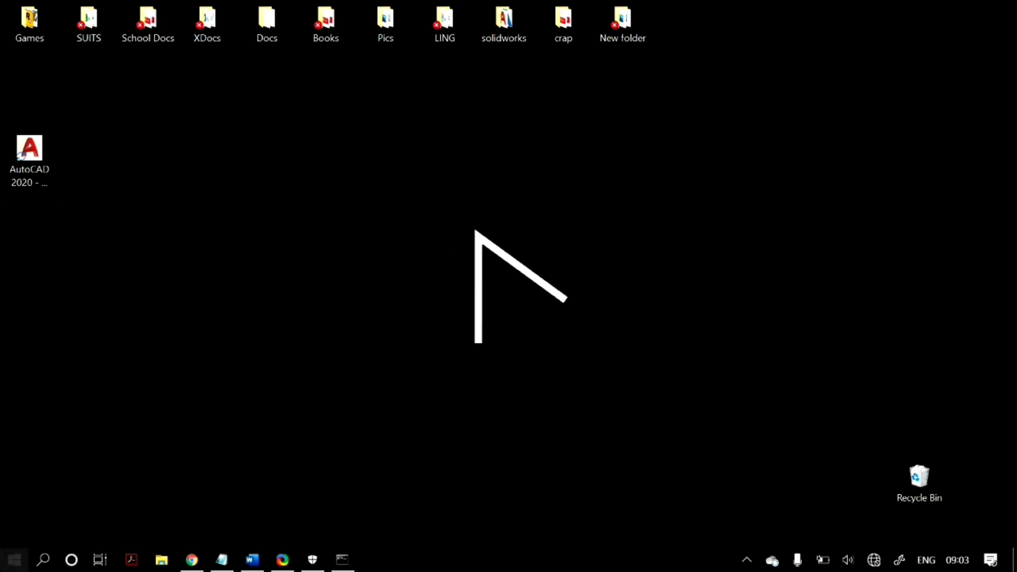
# Open the Local Group Policy Editor by running gpedit.msc from the Run dialog
pyautogui.press('super')
pyautogui.write('run')
pyautogui.press('Return')
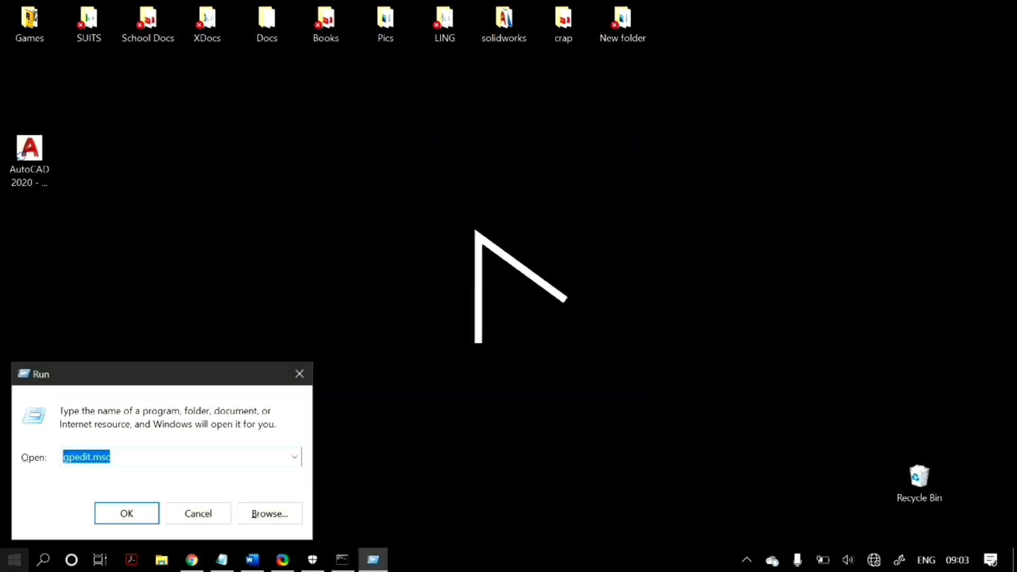
pyautogui.press('End')
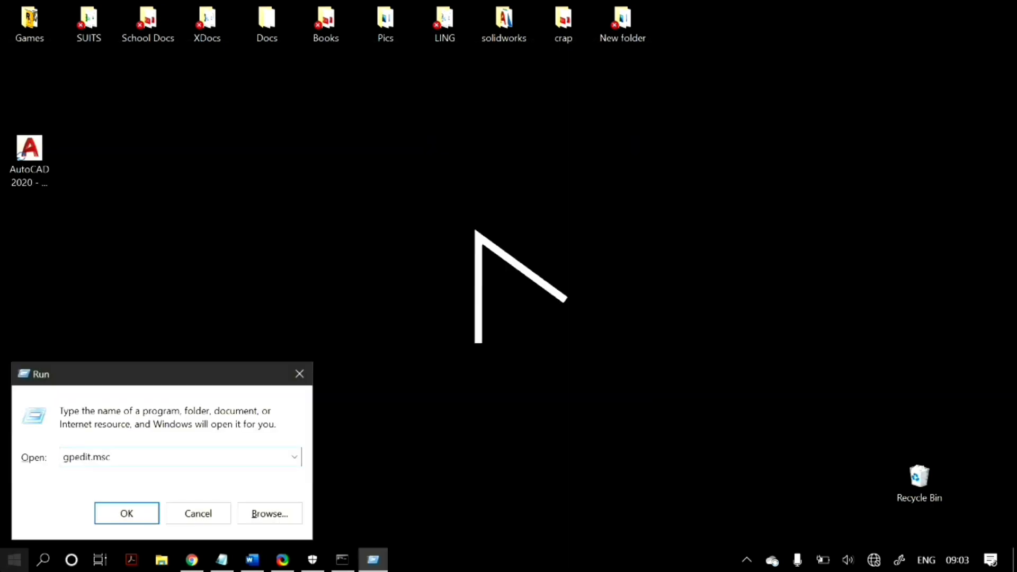
pyautogui.click(118, 511)
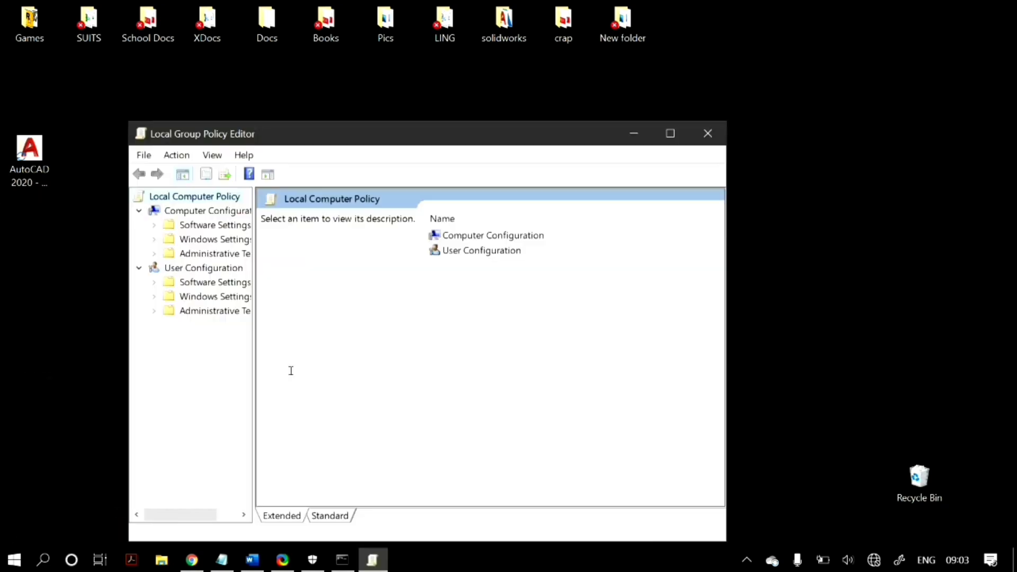
# Go to Security Options under Computer Configuration, Windows Settings, Security Settings, Local Policies
pyautogui.click(606, 353)
pyautogui.click(626, 353)
pyautogui.click(625, 352)
pyautogui.click(635, 350)
pyautogui.doubleClick(203, 268)
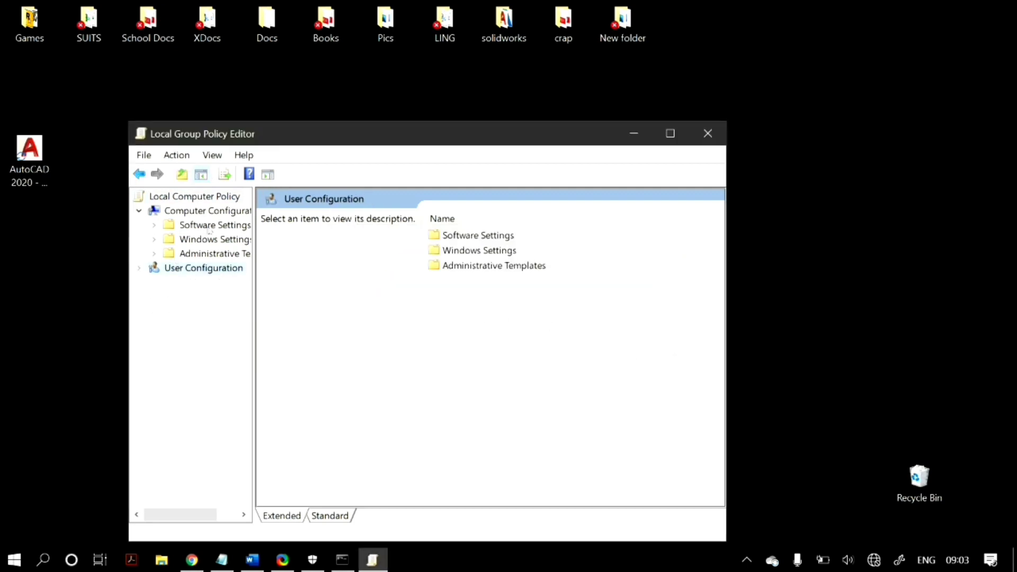
pyautogui.click(215, 241)
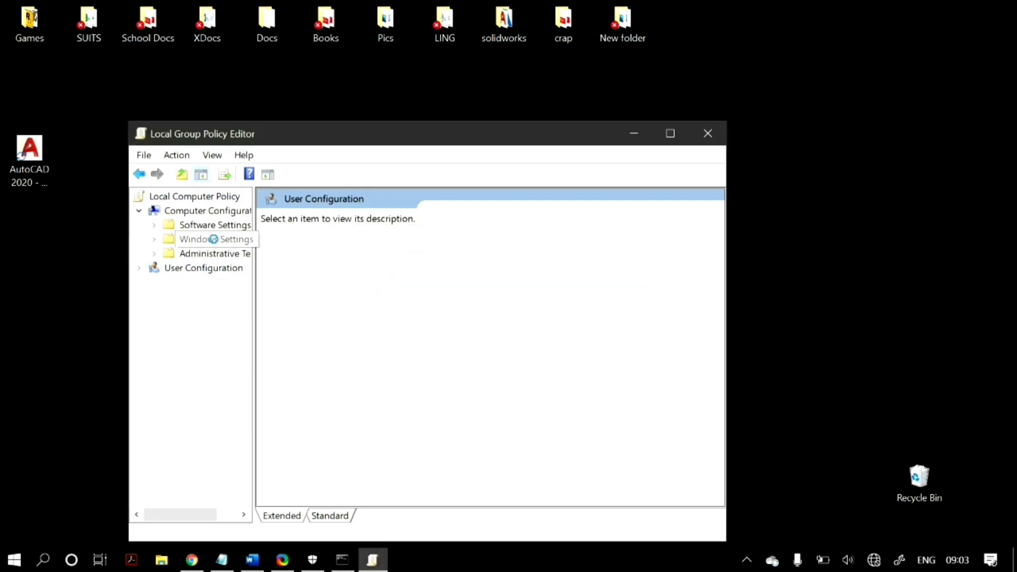
pyautogui.doubleClick(215, 242)
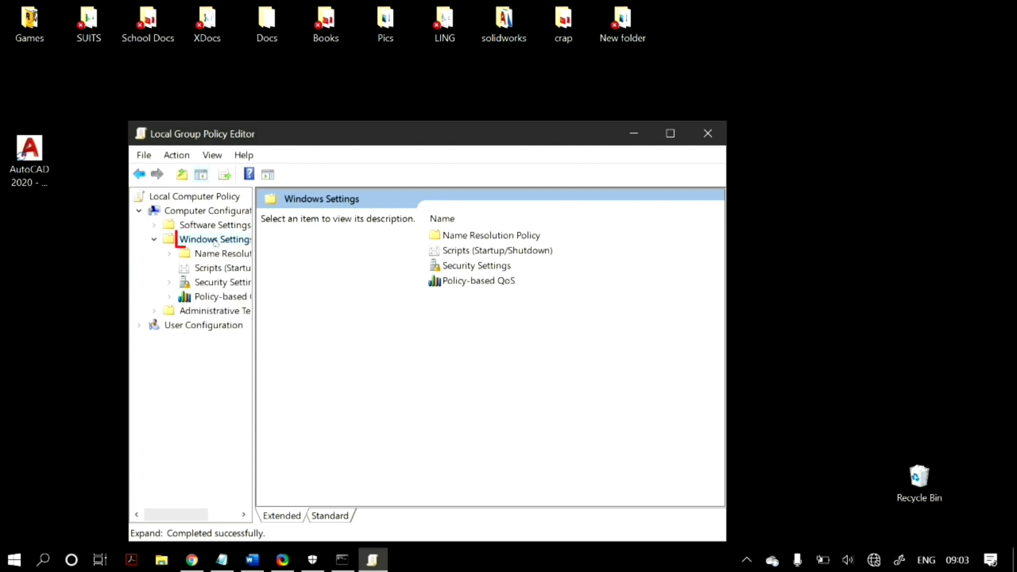
pyautogui.doubleClick(211, 286)
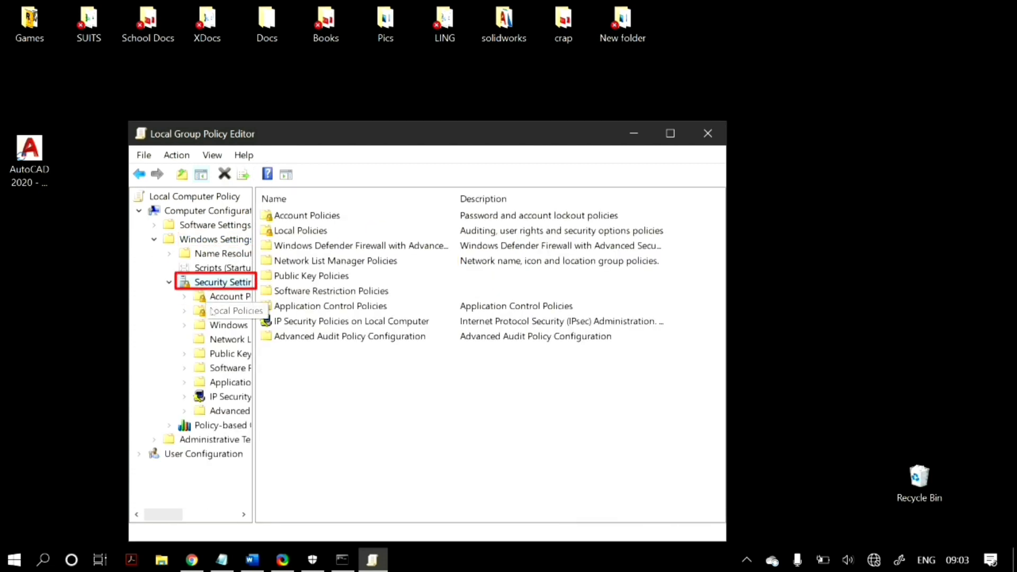
pyautogui.doubleClick(217, 313)
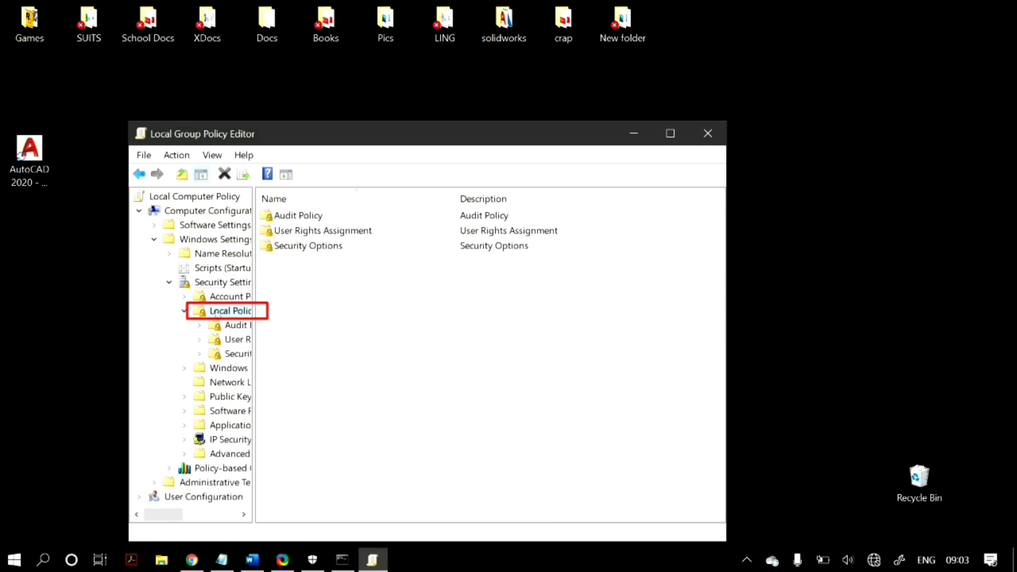
pyautogui.click(229, 354)
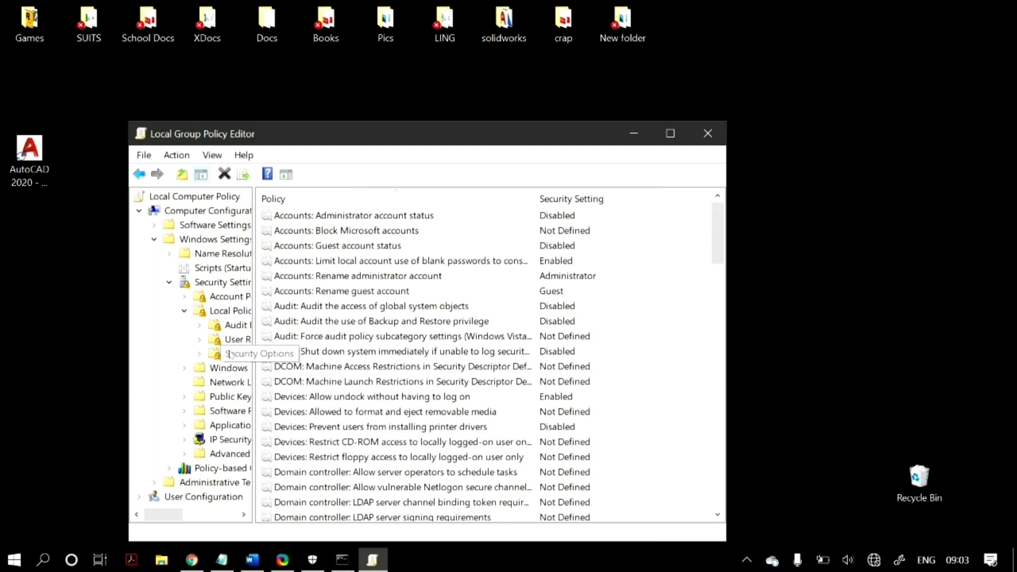
# Enable the policy "User Account Control: Admin Approval Mode for the Built-in Administrator account", apply it and close the policy editor
pyautogui.scroll(-13, 335, 381)
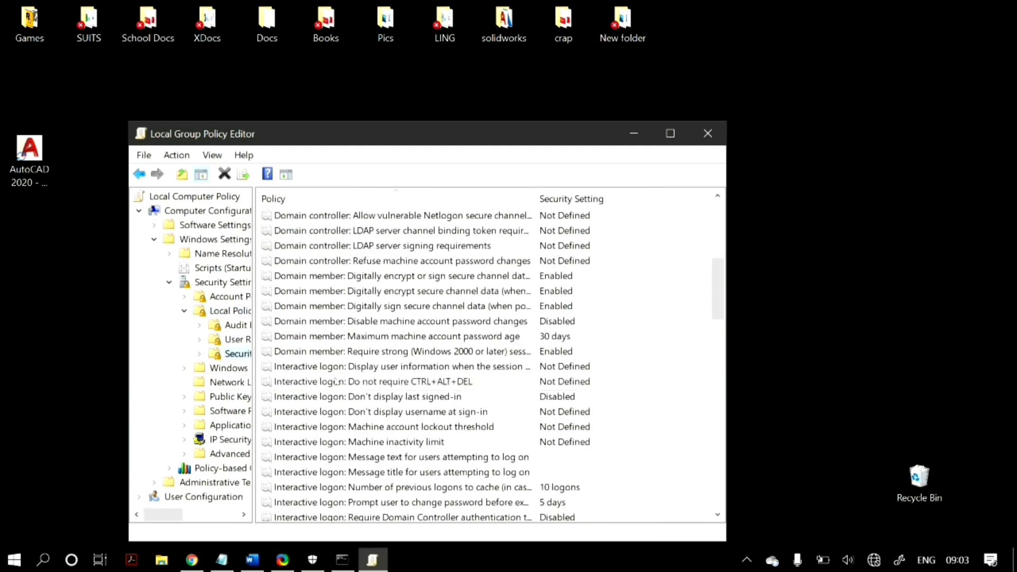
pyautogui.scroll(-12, 335, 381)
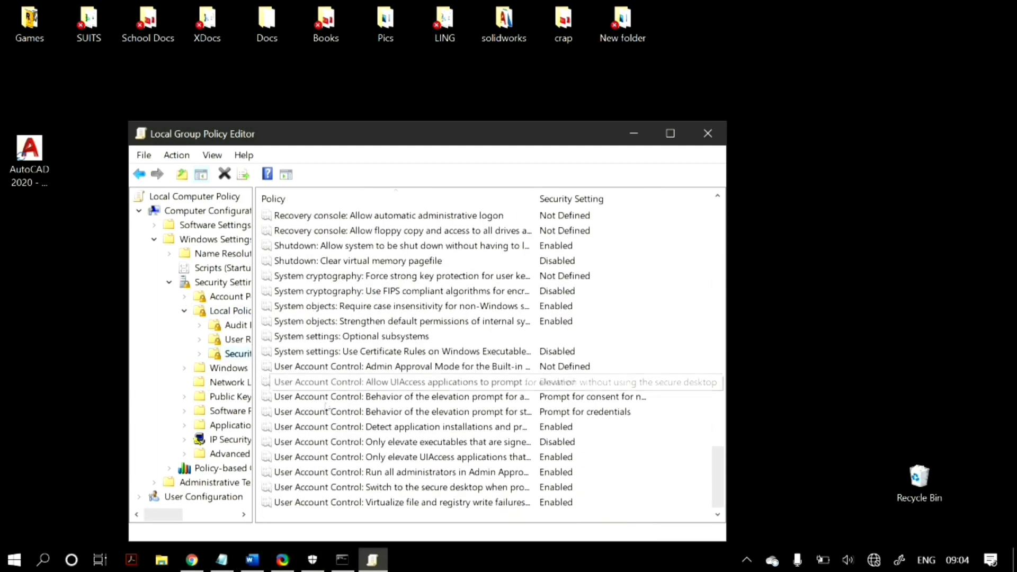
pyautogui.click(317, 366)
pyautogui.rightClick(611, 369)
pyautogui.click(657, 377)
pyautogui.click(299, 248)
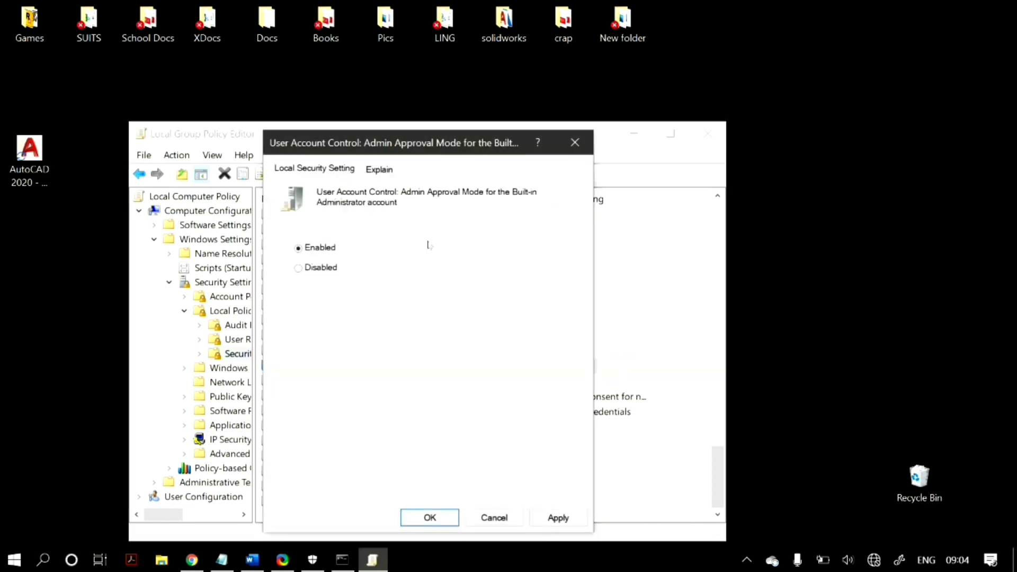
pyautogui.click(560, 520)
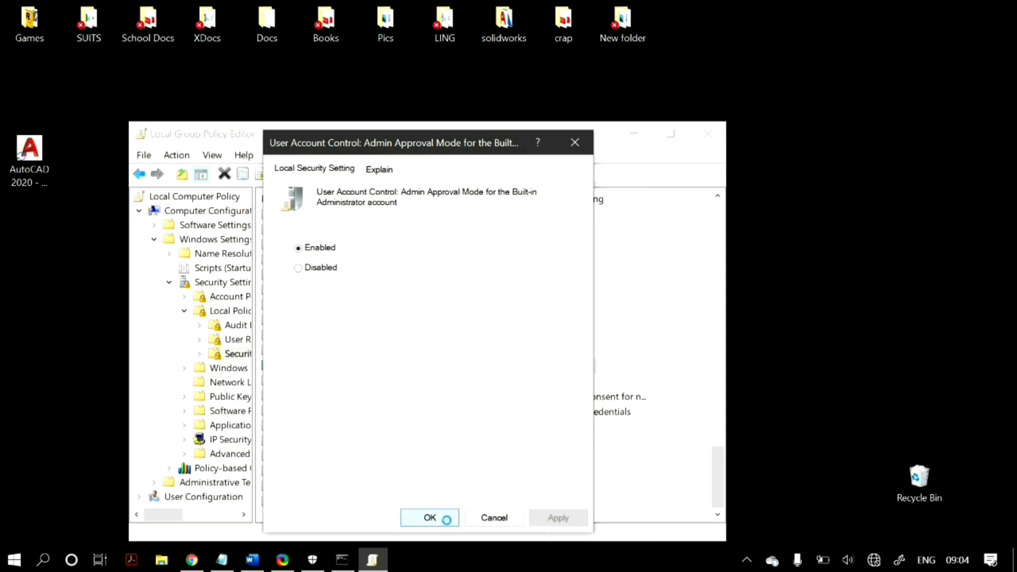
pyautogui.click(430, 518)
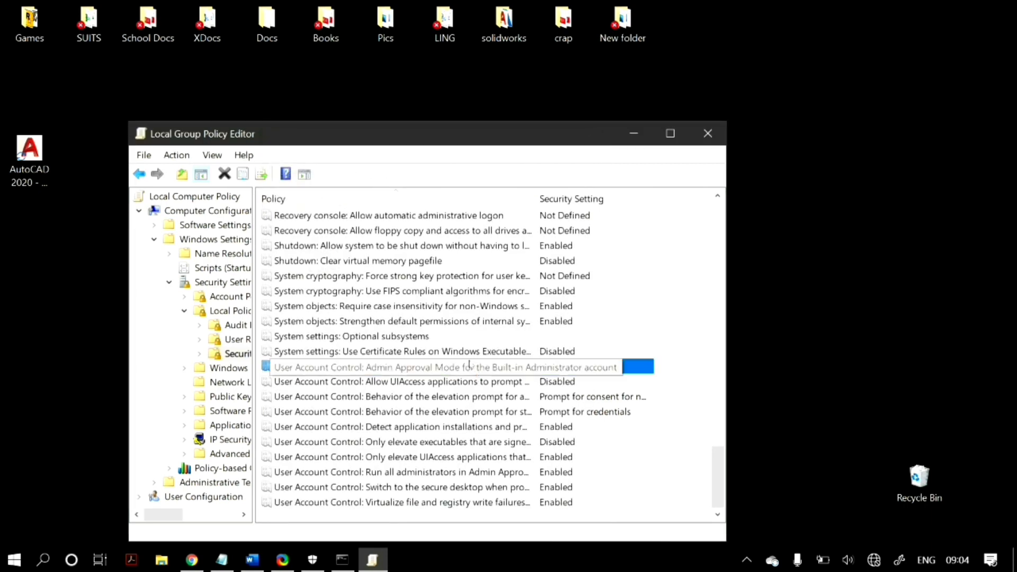
pyautogui.click(710, 137)
# Activate the built-in administrator account in Command Prompt with Net user administrator /active:yes and close the window
pyautogui.click(342, 558)
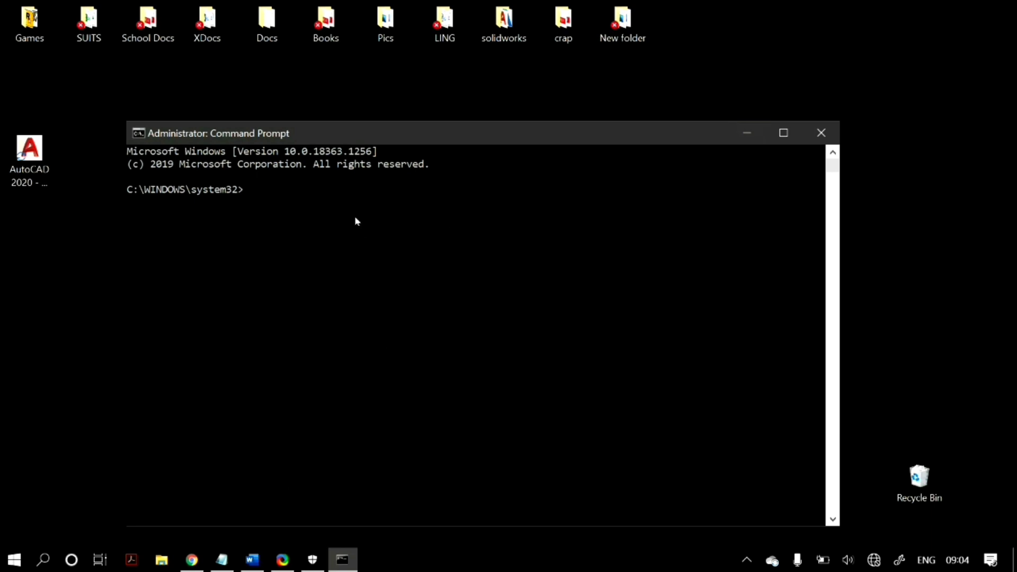
pyautogui.hotkey('ctrl', 'v')
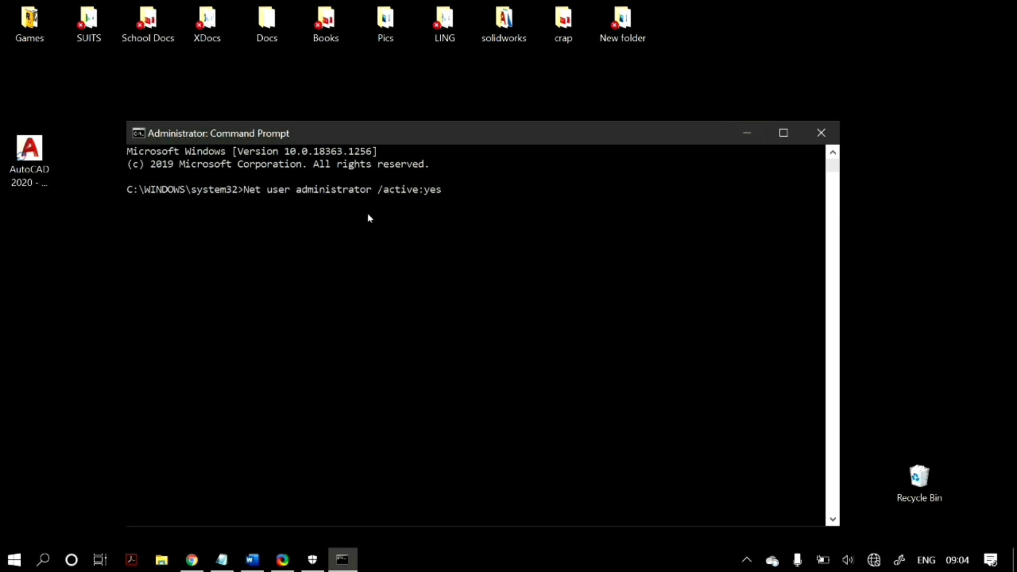
pyautogui.press('BackSpace')
pyautogui.press('BackSpace')
pyautogui.press('BackSpace')
pyautogui.write('yes')
pyautogui.press('Return')
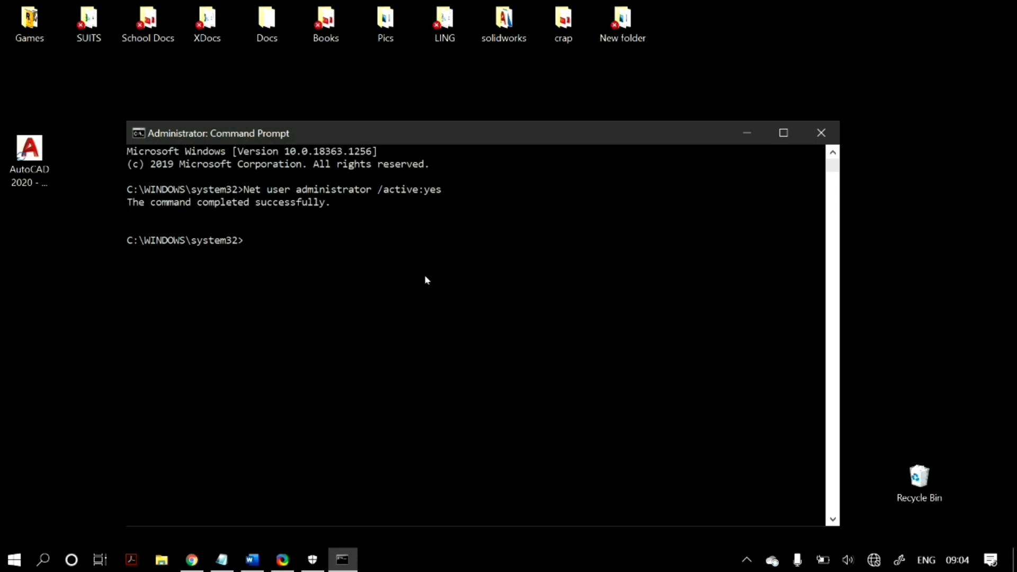
pyautogui.click(821, 133)
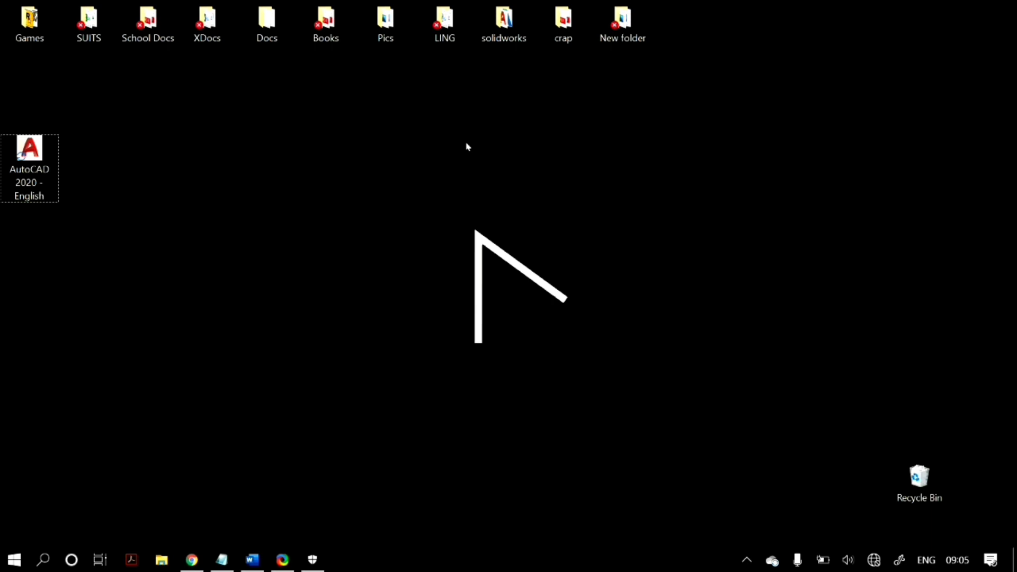
pyautogui.click(747, 560)
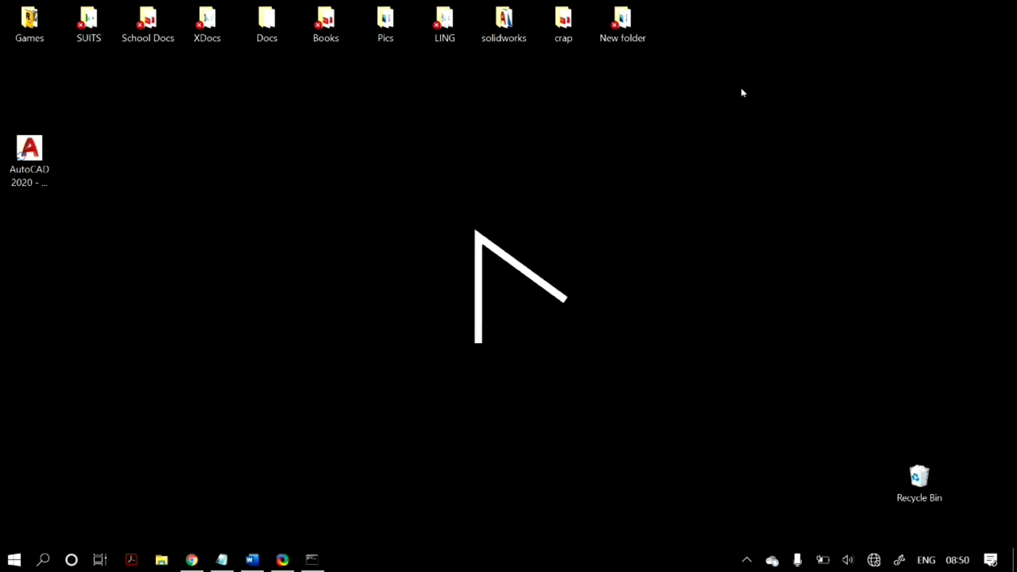